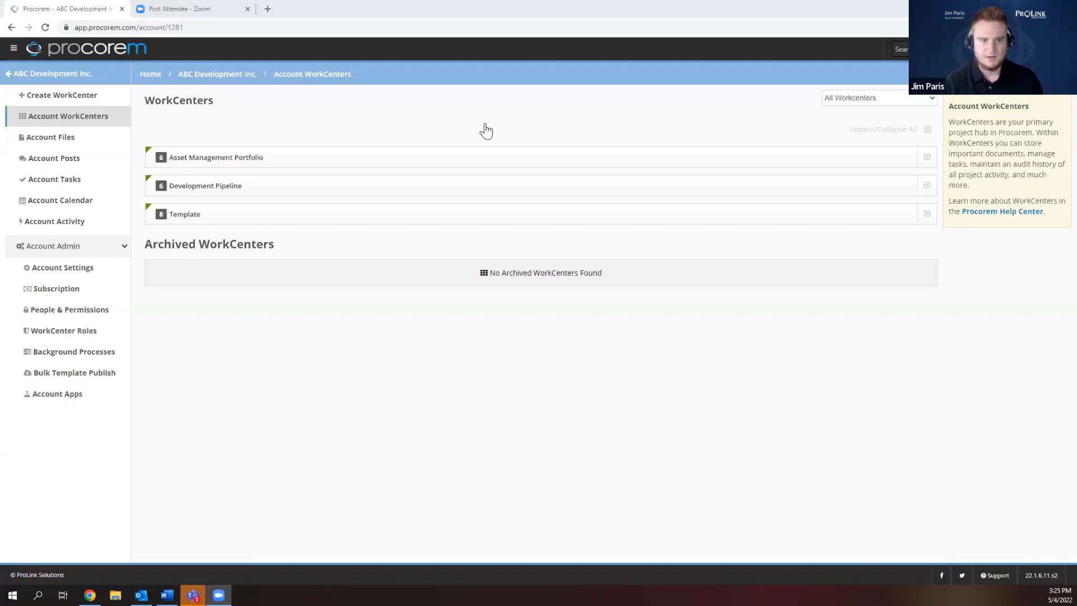
Toggle the portfolio groups, then open Garden Court Apartments under Asset Management Portfolio.
{"action": "left_click", "coordinate": [397, 165]}
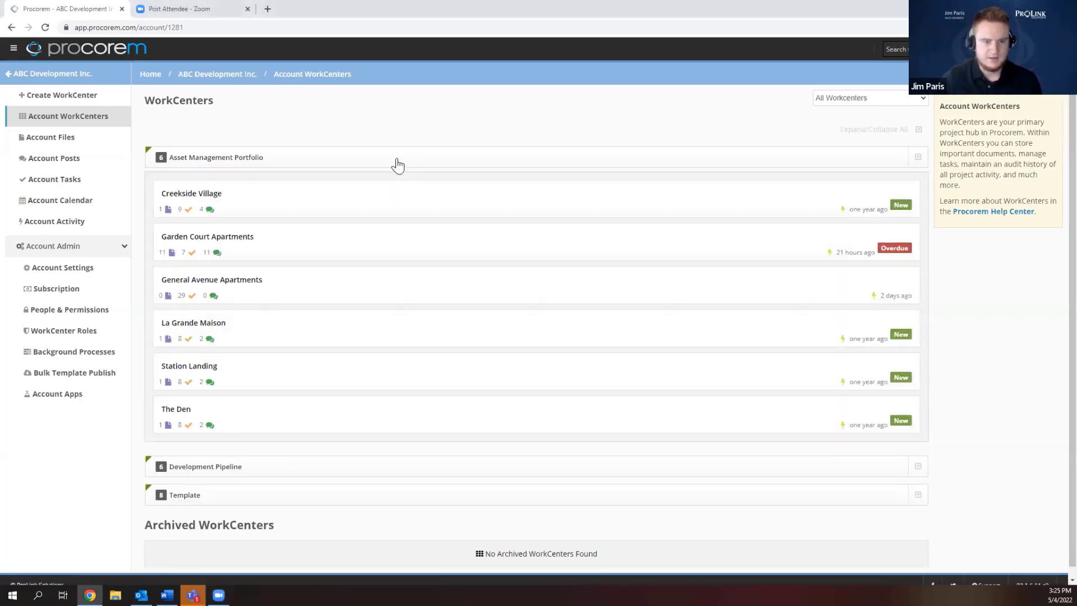
{"action": "left_click", "coordinate": [398, 165]}
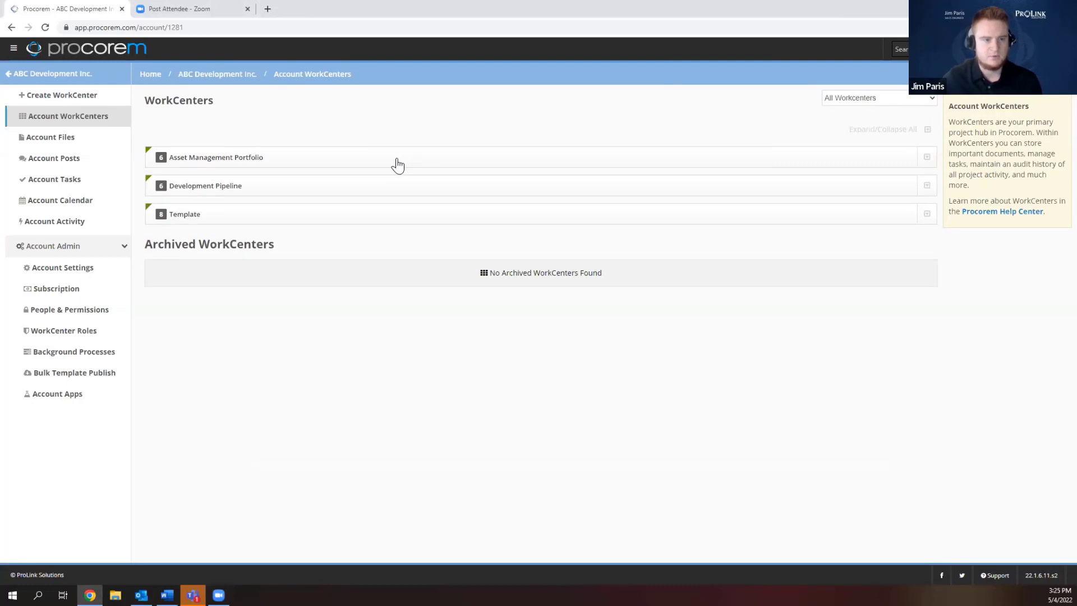
{"action": "left_click", "coordinate": [330, 188]}
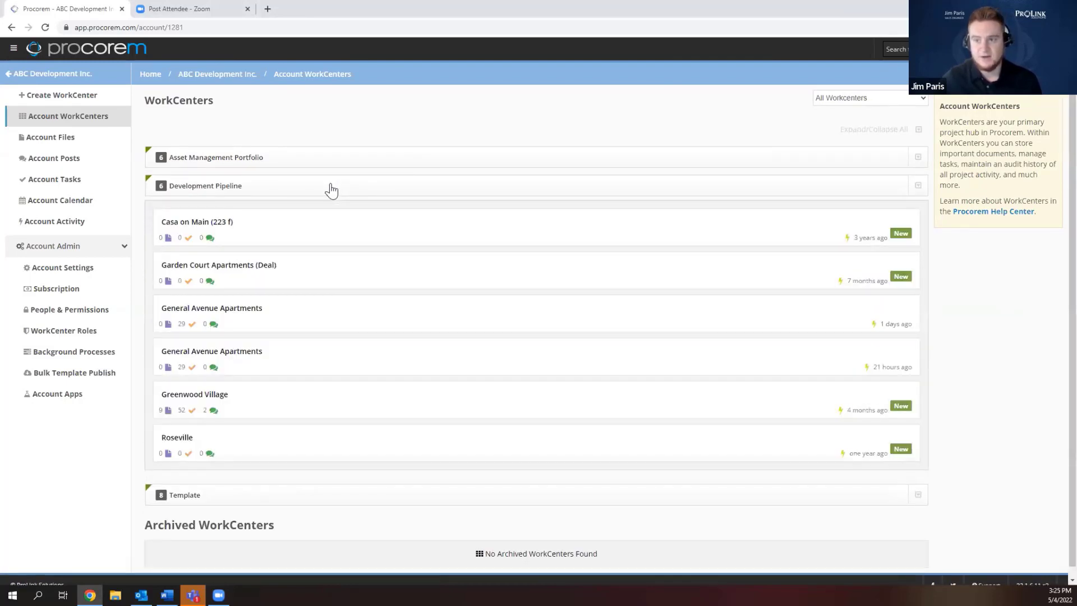
{"action": "left_click", "coordinate": [331, 188]}
{"action": "left_click", "coordinate": [331, 187]}
{"action": "left_click", "coordinate": [309, 178]}
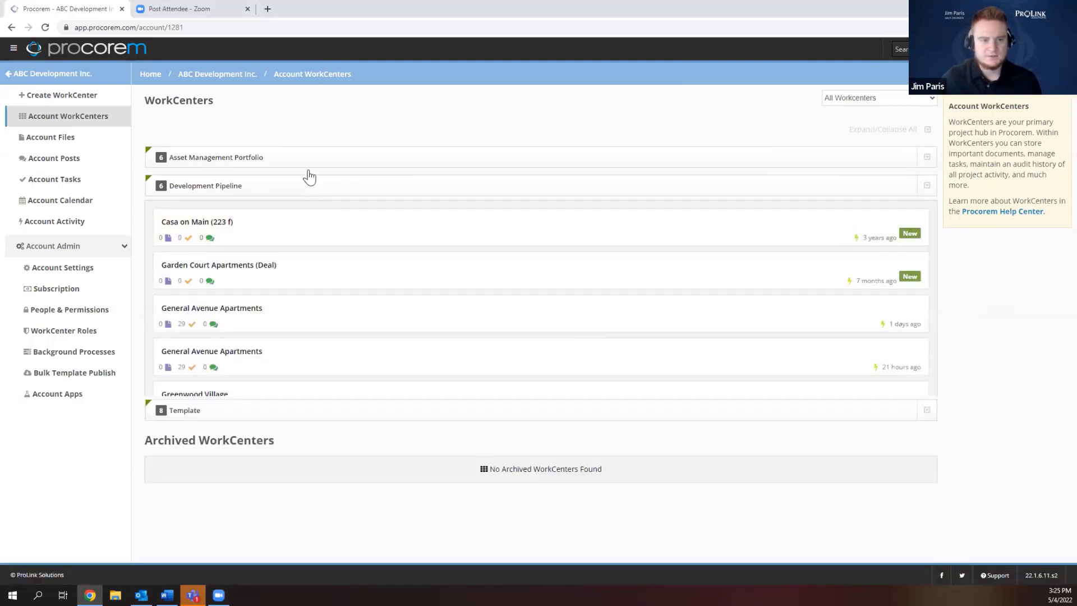
{"action": "left_click", "coordinate": [306, 162]}
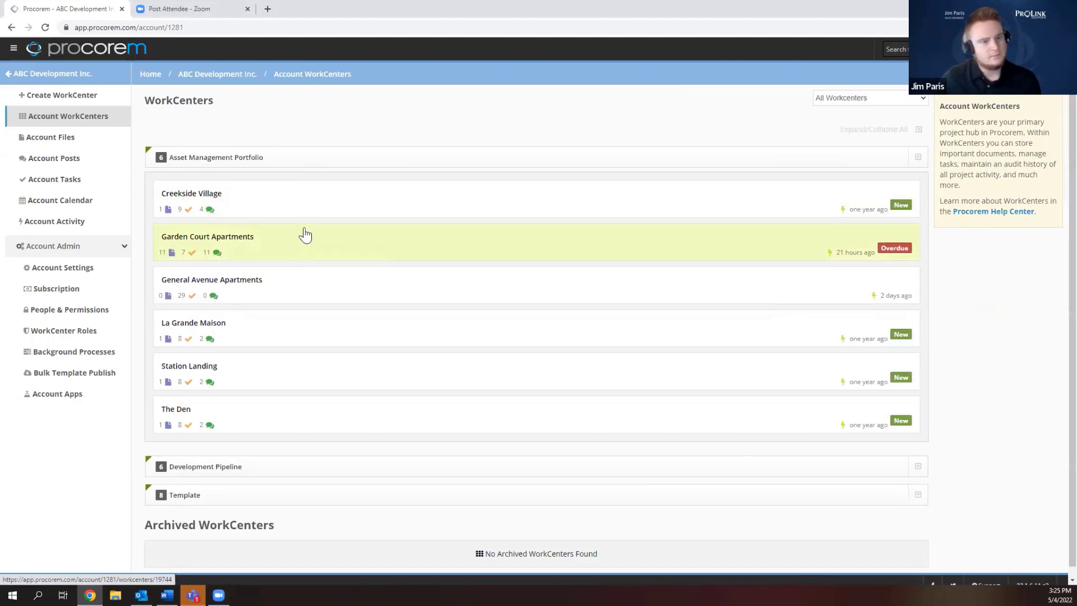
{"action": "left_click", "coordinate": [308, 231]}
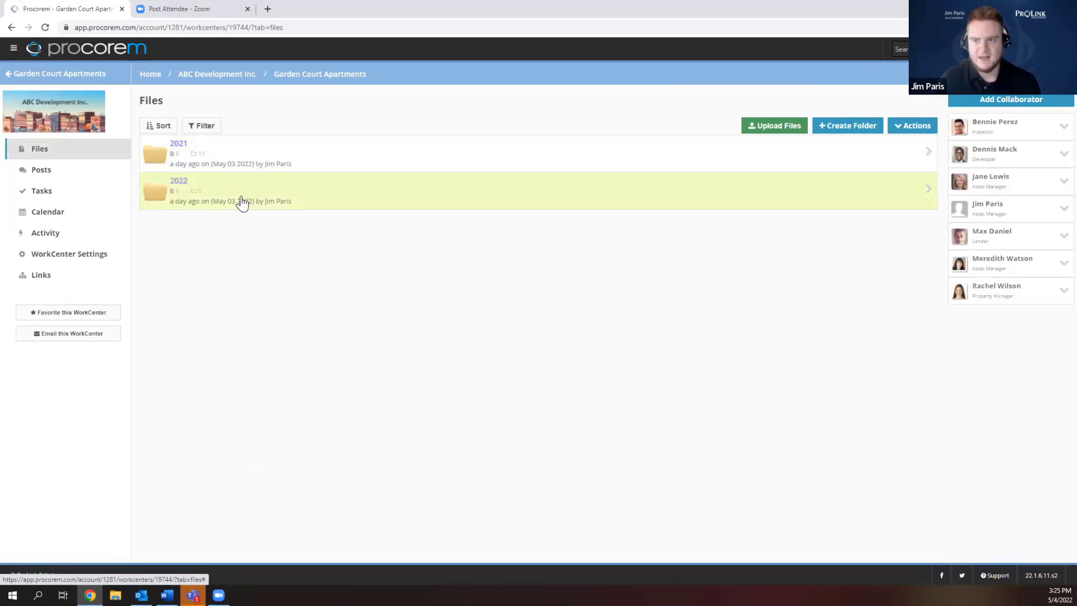
Browse the 2022 folder, then the WorkCenter's Posts, Tasks, Calendar and Activity views.
{"action": "left_click", "coordinate": [179, 182]}
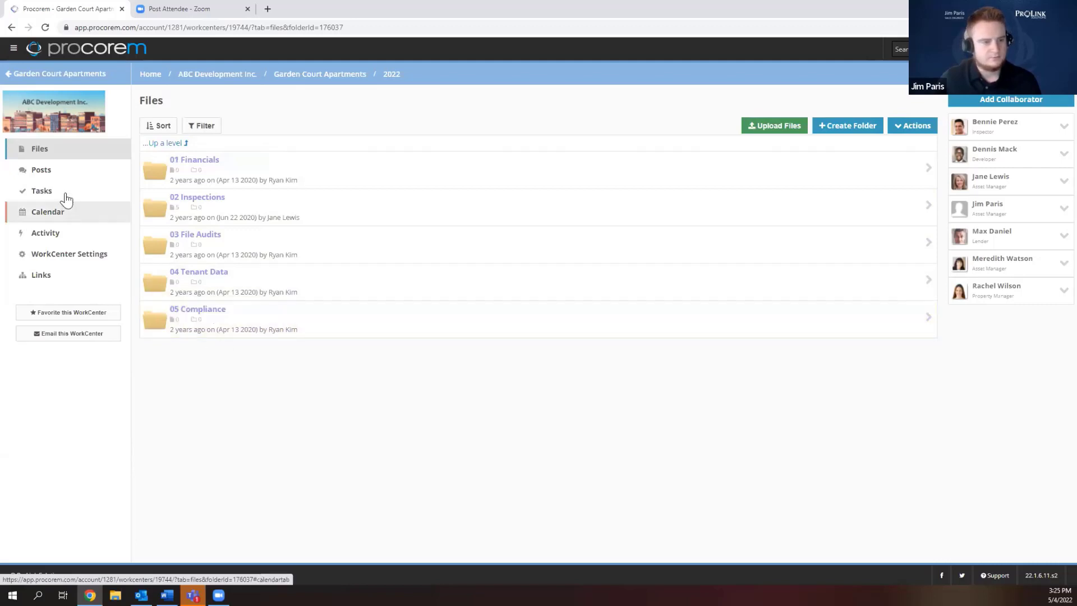
{"action": "left_click", "coordinate": [69, 170]}
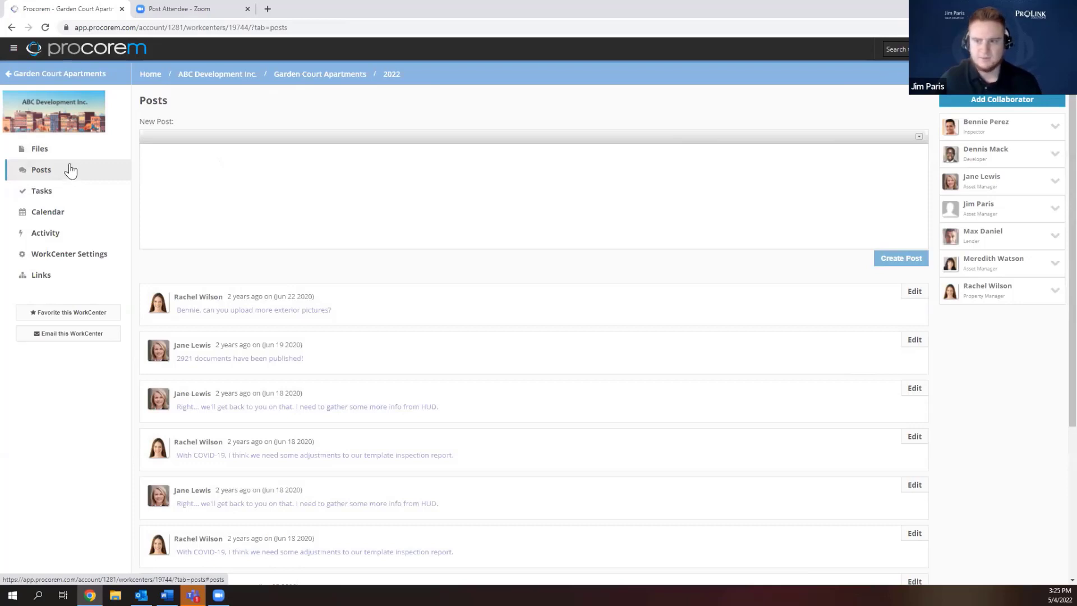
{"action": "left_click", "coordinate": [59, 199]}
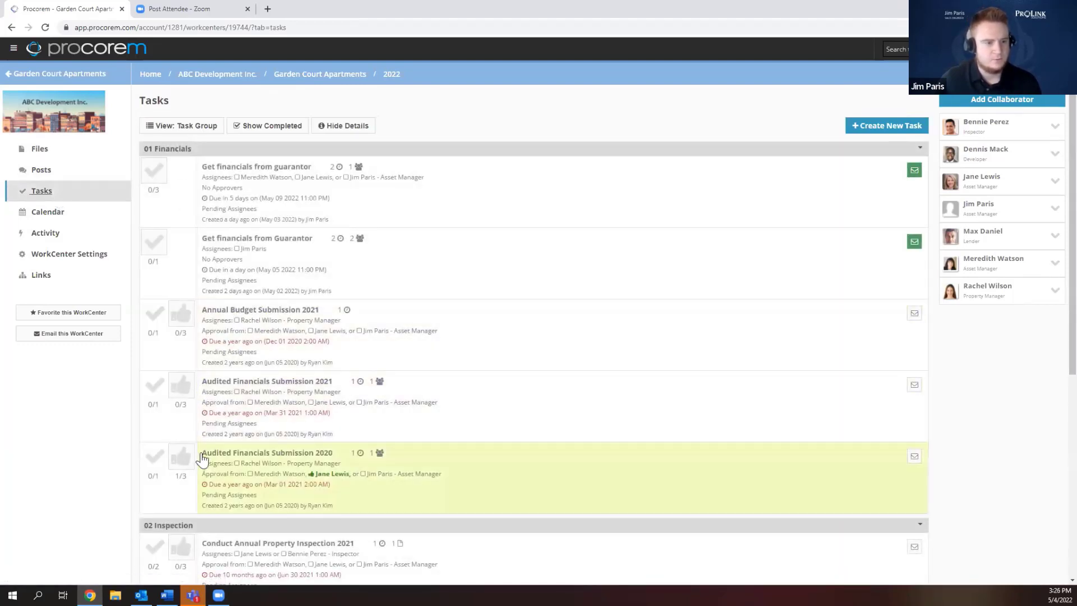
{"action": "left_click", "coordinate": [100, 218]}
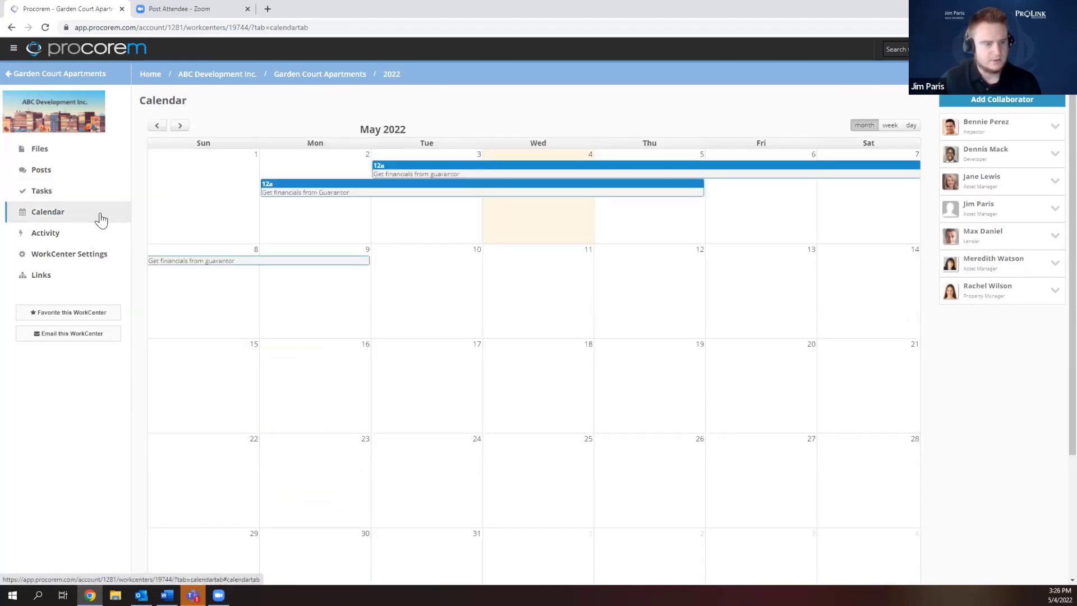
{"action": "left_click", "coordinate": [86, 234]}
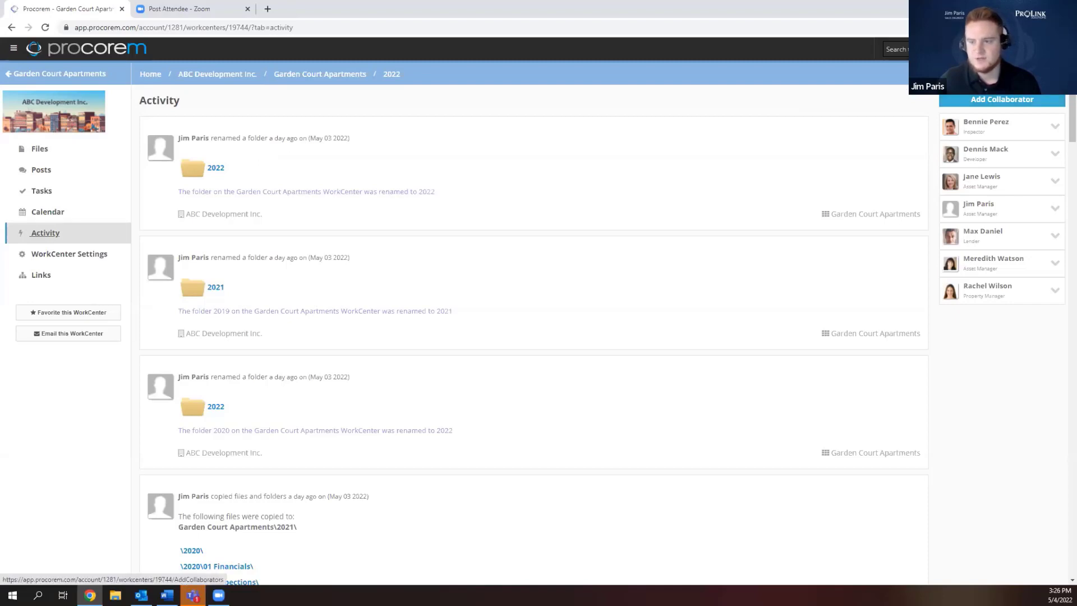
Look at the Add Collaborator form, then go Home and open My Tasks.
{"action": "left_click", "coordinate": [972, 104]}
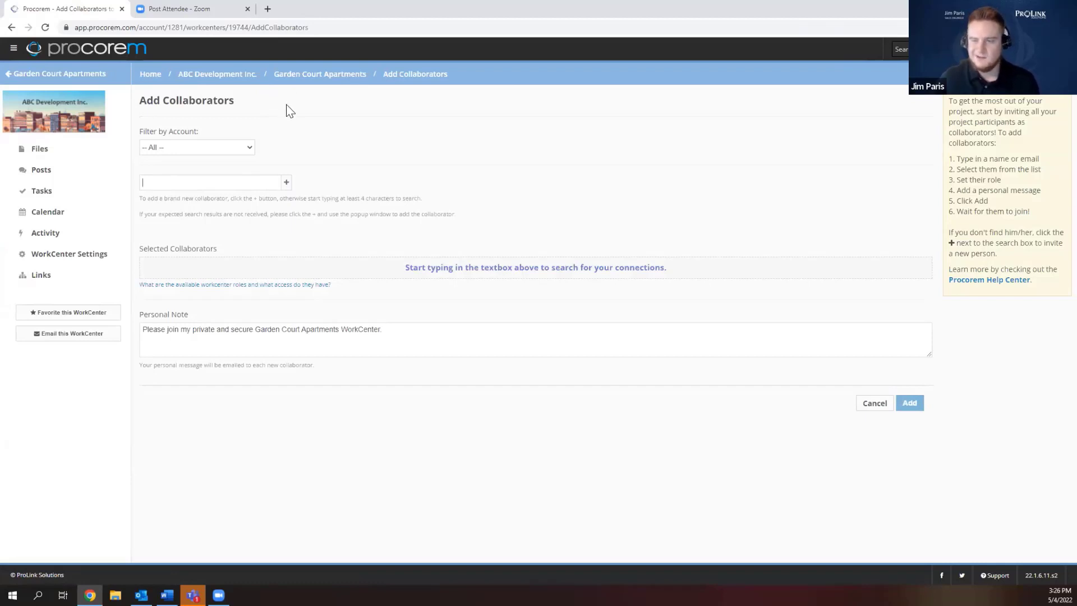
{"action": "left_click", "coordinate": [242, 79]}
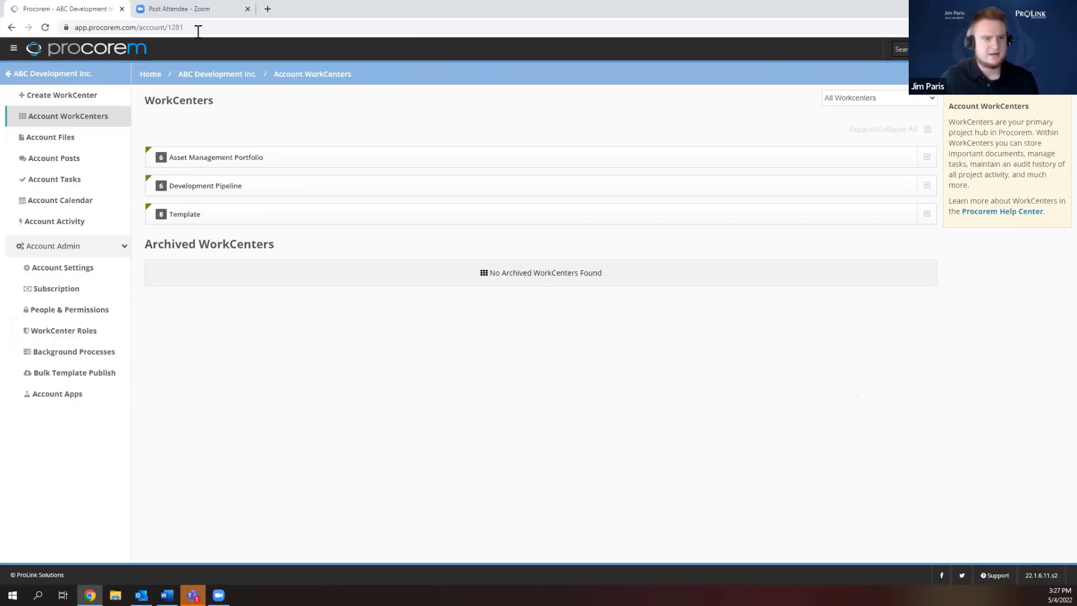
{"action": "left_click", "coordinate": [149, 80]}
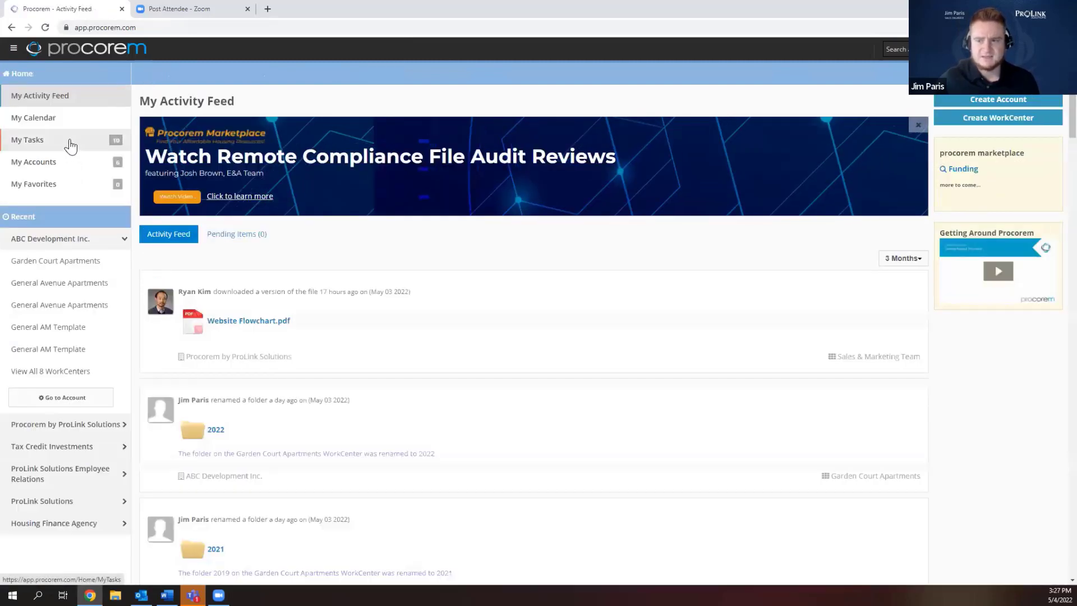
{"action": "left_click", "coordinate": [70, 147]}
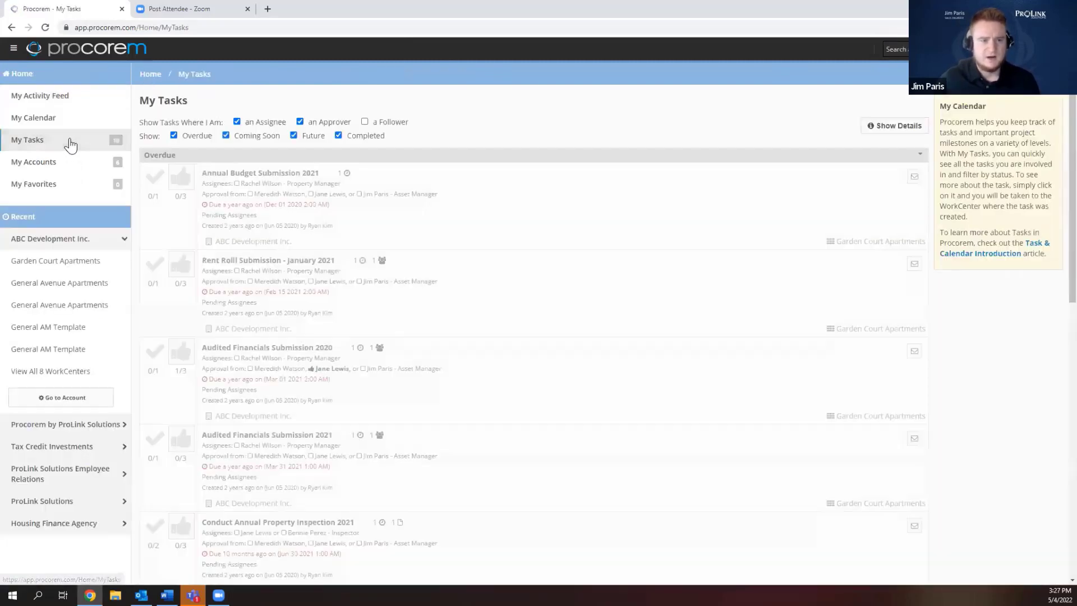
Toggle the ABC Development Inc. recent group and open that account's Account Tasks list.
{"action": "left_click", "coordinate": [49, 240]}
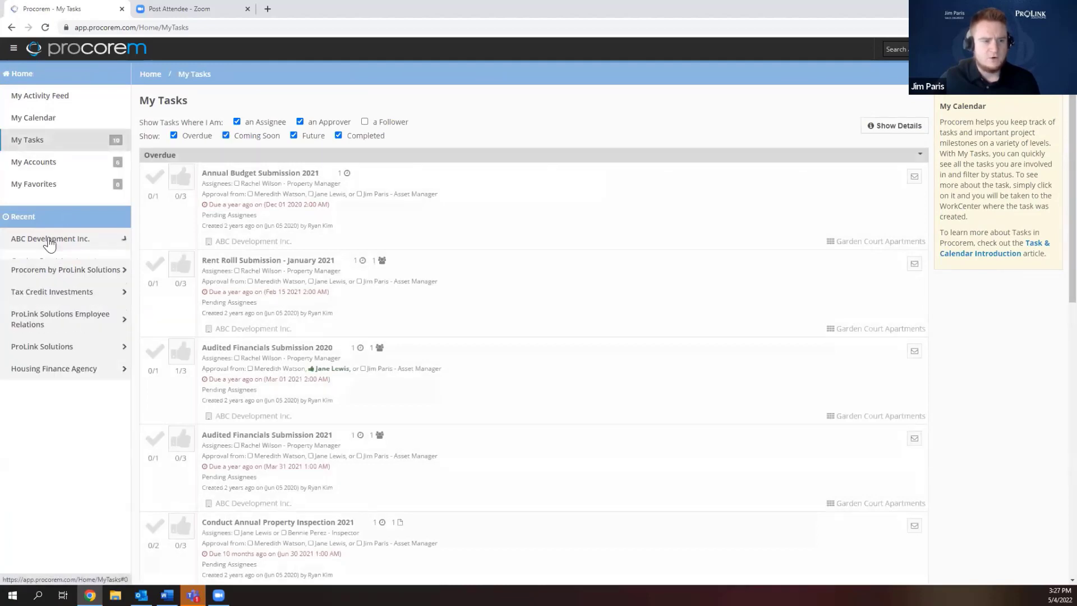
{"action": "left_click", "coordinate": [49, 240]}
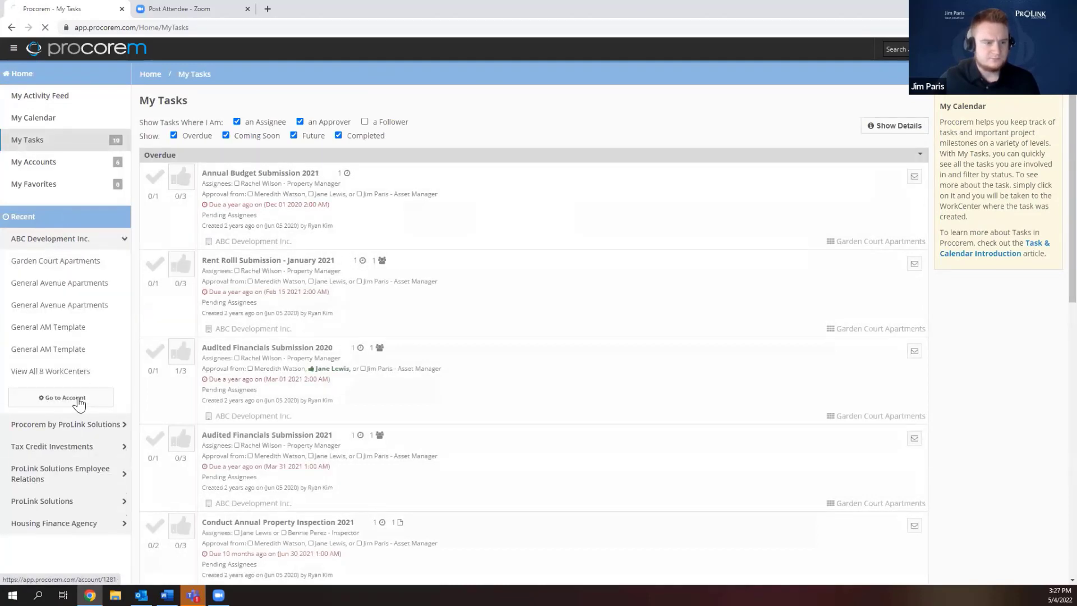
{"action": "left_click", "coordinate": [79, 395]}
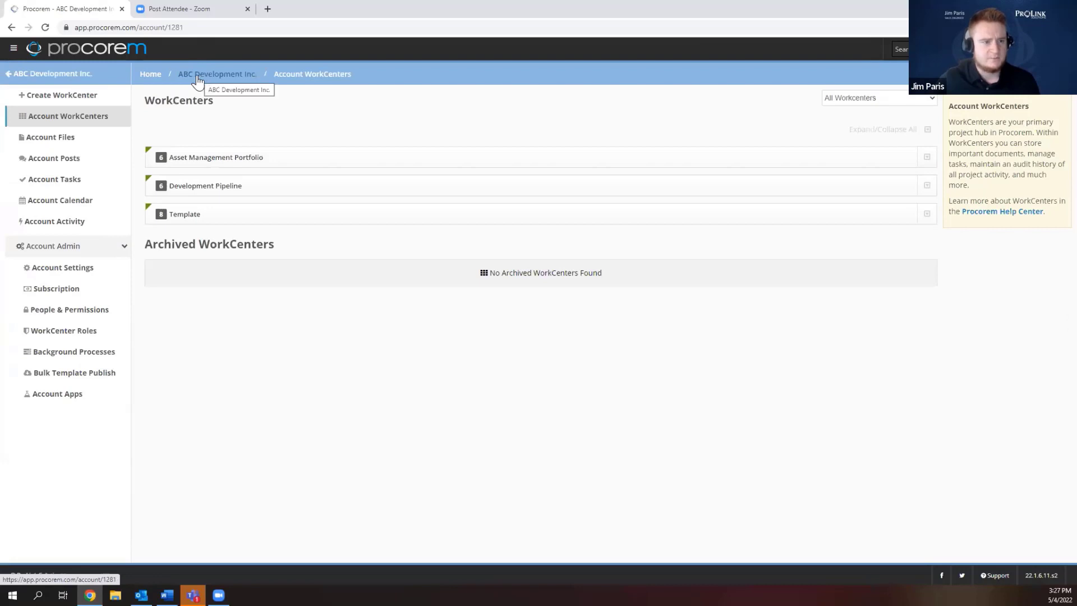
{"action": "left_click", "coordinate": [90, 183]}
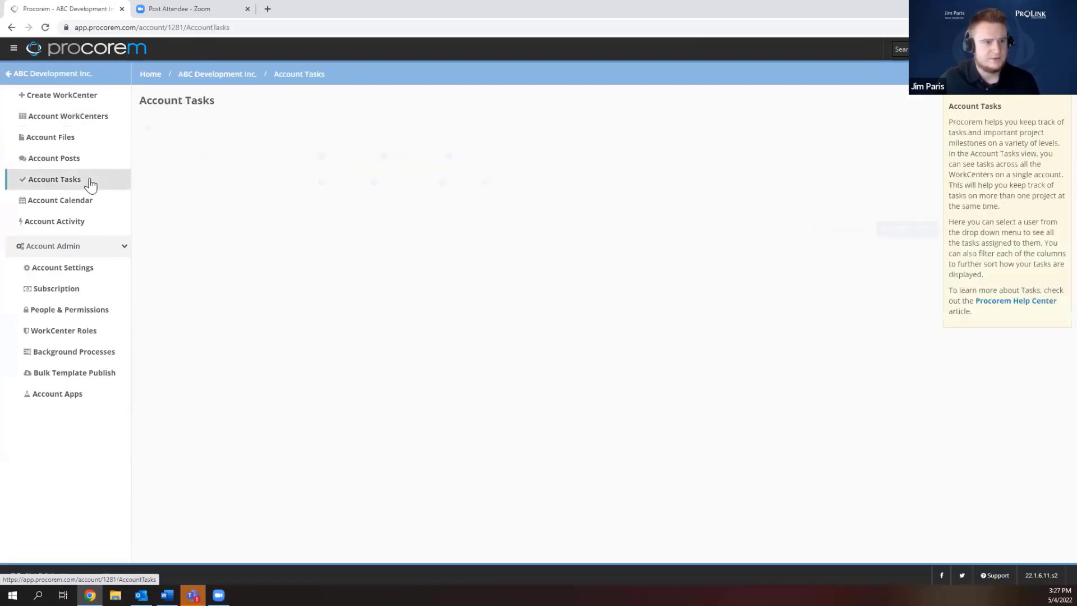
Filter account tasks to one user, excluding approver, creator, future and completed tasks, then return to WorkCenters.
{"action": "left_click", "coordinate": [242, 165]}
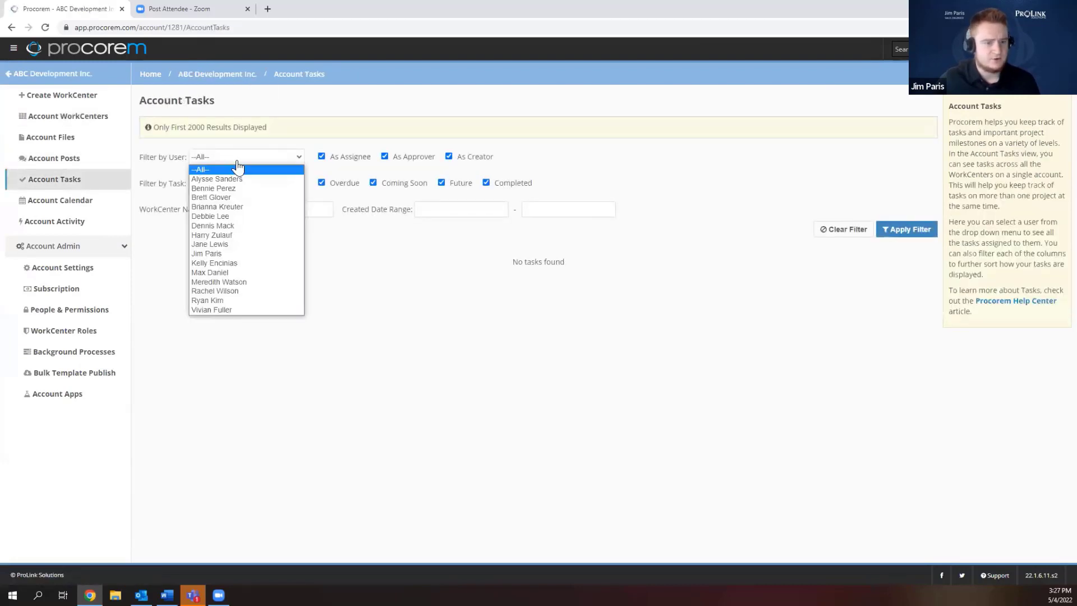
{"action": "left_click", "coordinate": [227, 292]}
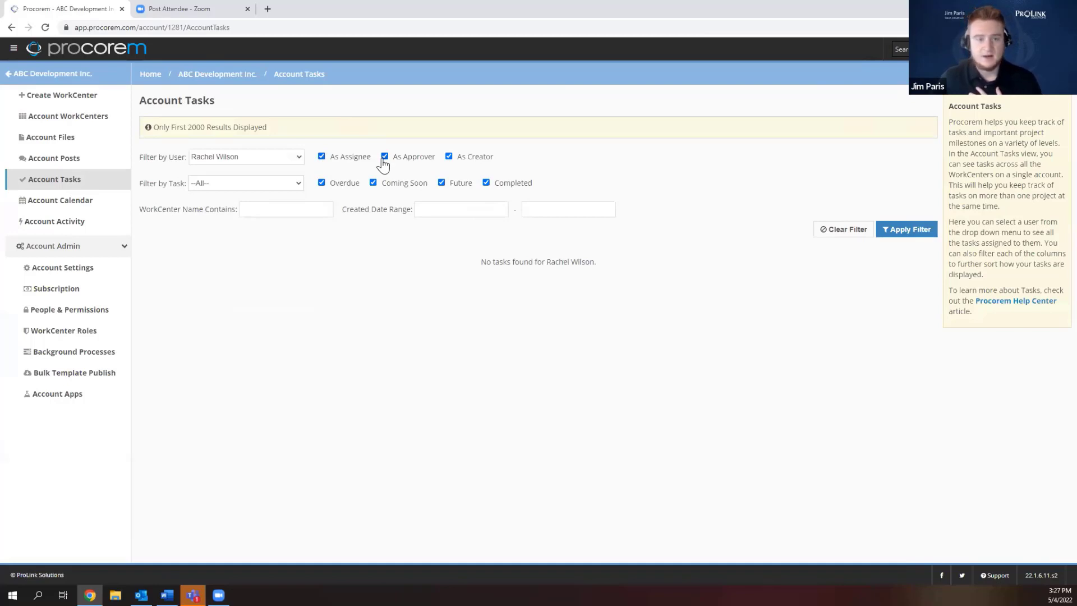
{"action": "left_click", "coordinate": [384, 156]}
{"action": "left_click", "coordinate": [448, 157]}
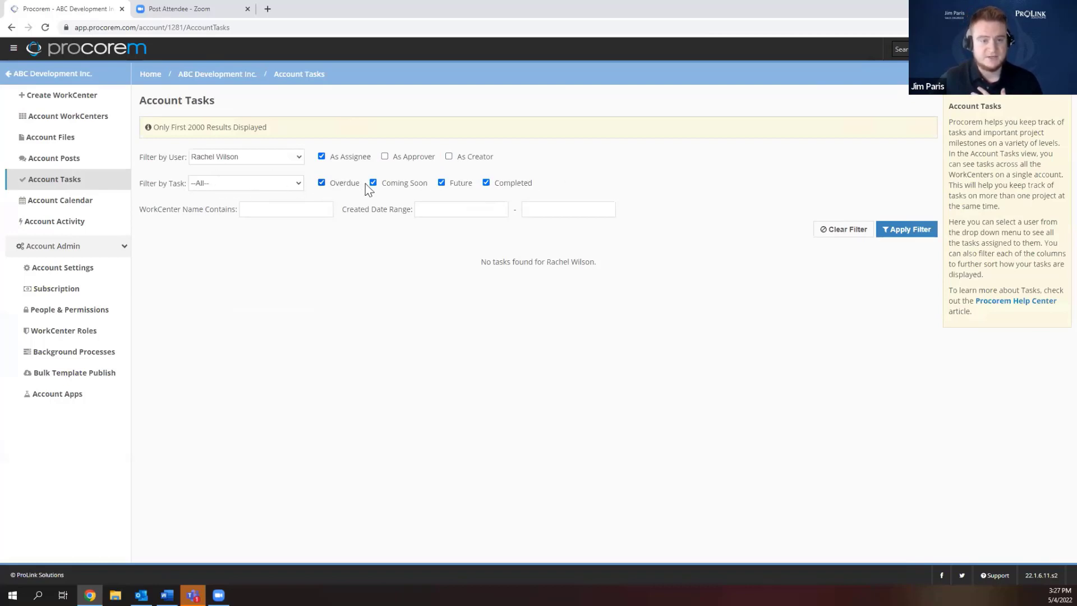
{"action": "left_click", "coordinate": [441, 183]}
{"action": "left_click", "coordinate": [486, 185]}
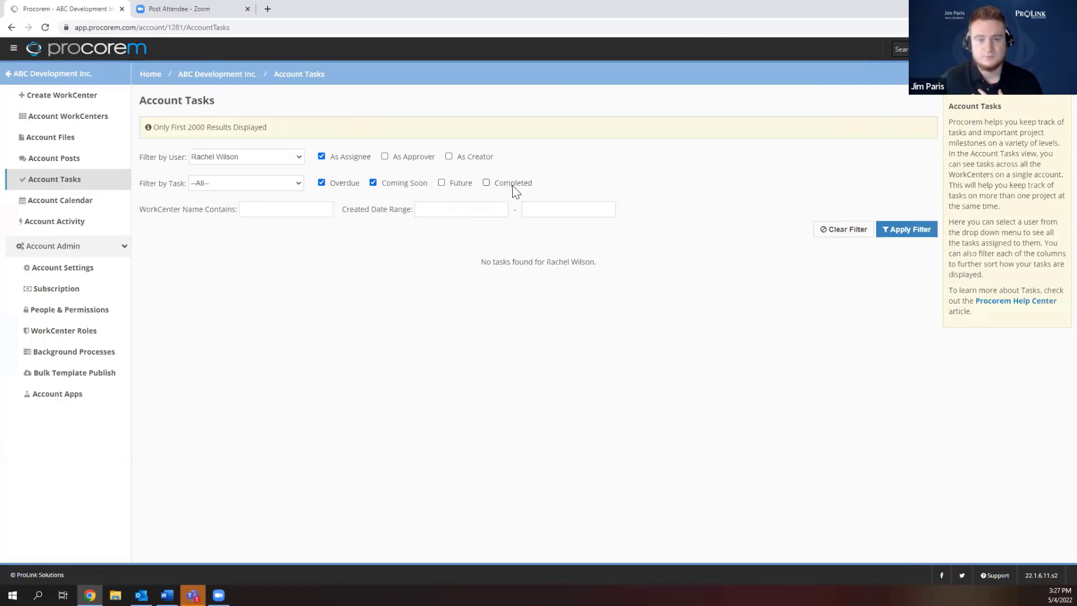
{"action": "left_click", "coordinate": [899, 232]}
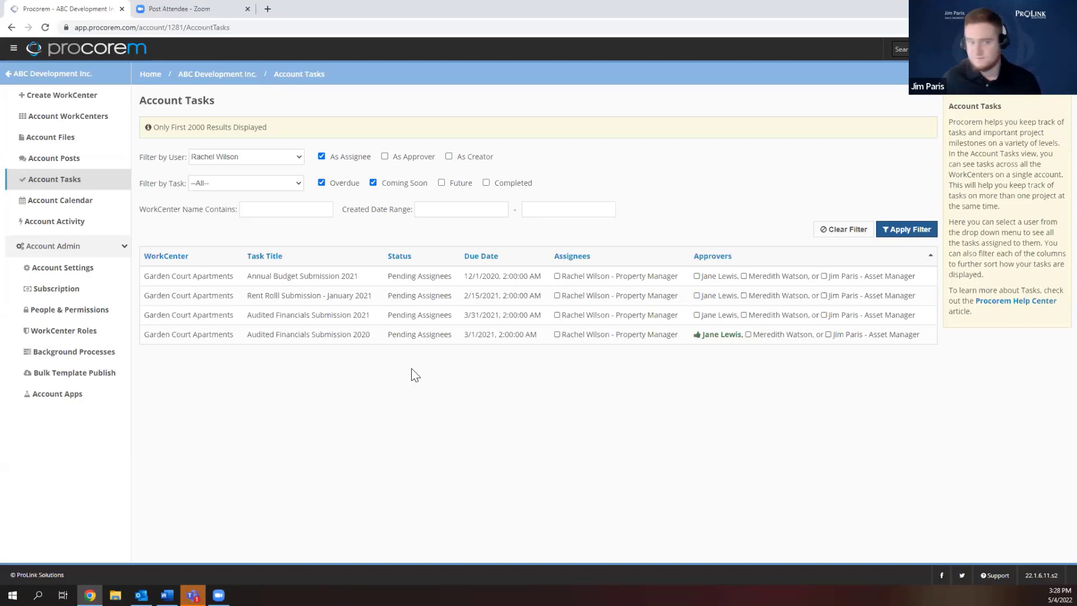
{"action": "left_click", "coordinate": [212, 76]}
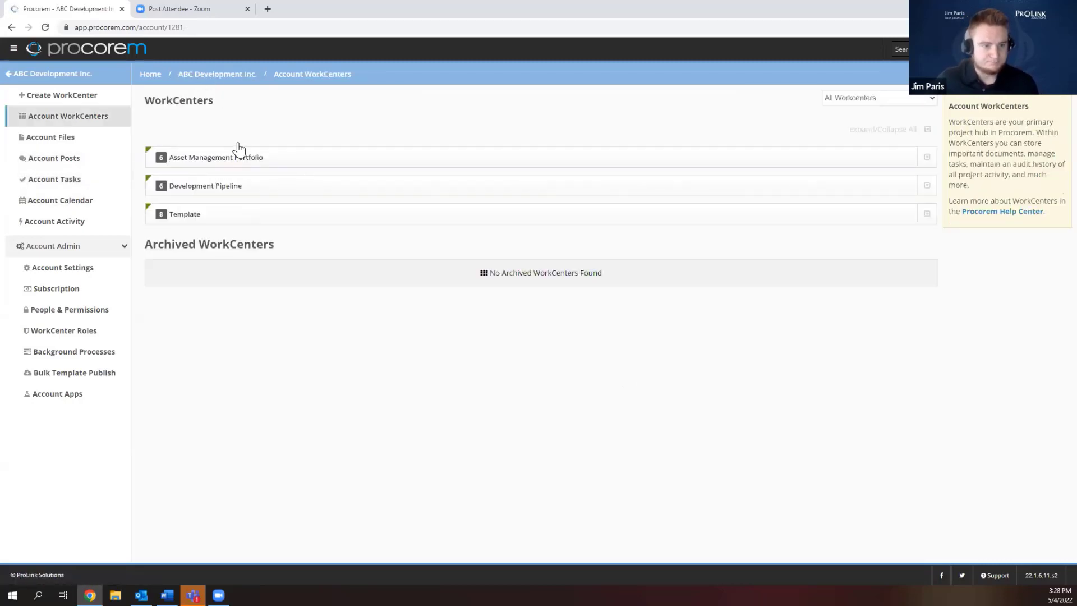
Open Garden Court Apartments from Asset Management Portfolio, then its 2022 folder and task list.
{"action": "left_click", "coordinate": [232, 160]}
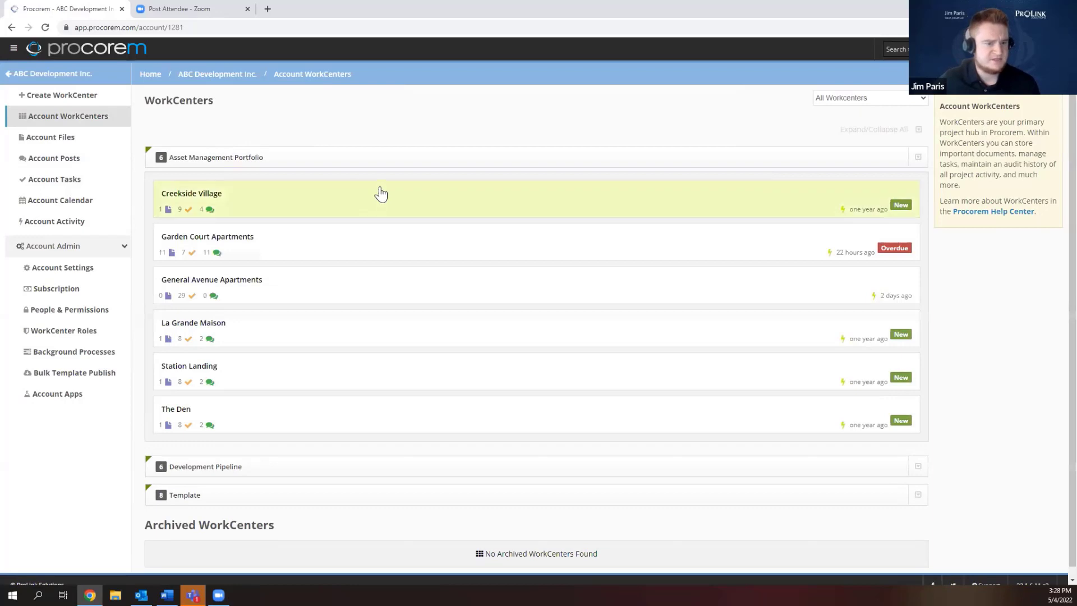
{"action": "left_click", "coordinate": [356, 248]}
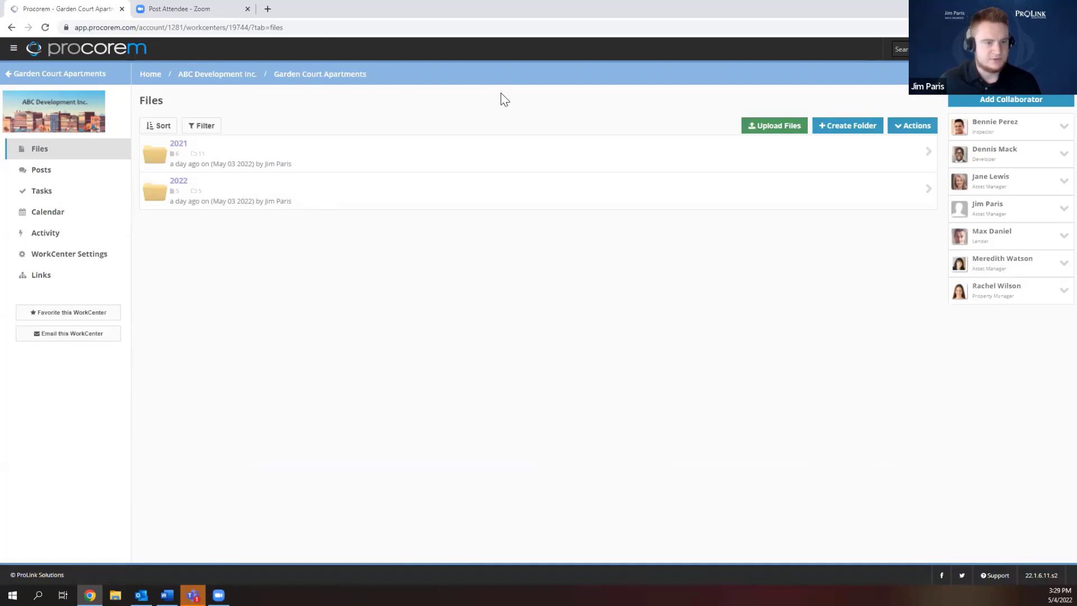
{"action": "left_click", "coordinate": [175, 185]}
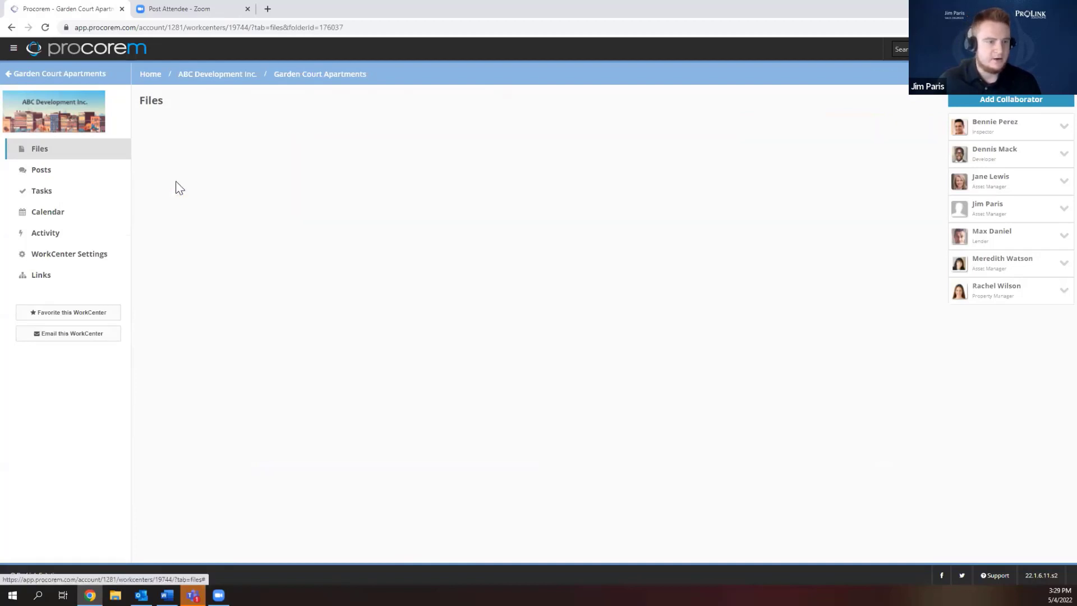
{"action": "left_click", "coordinate": [70, 193]}
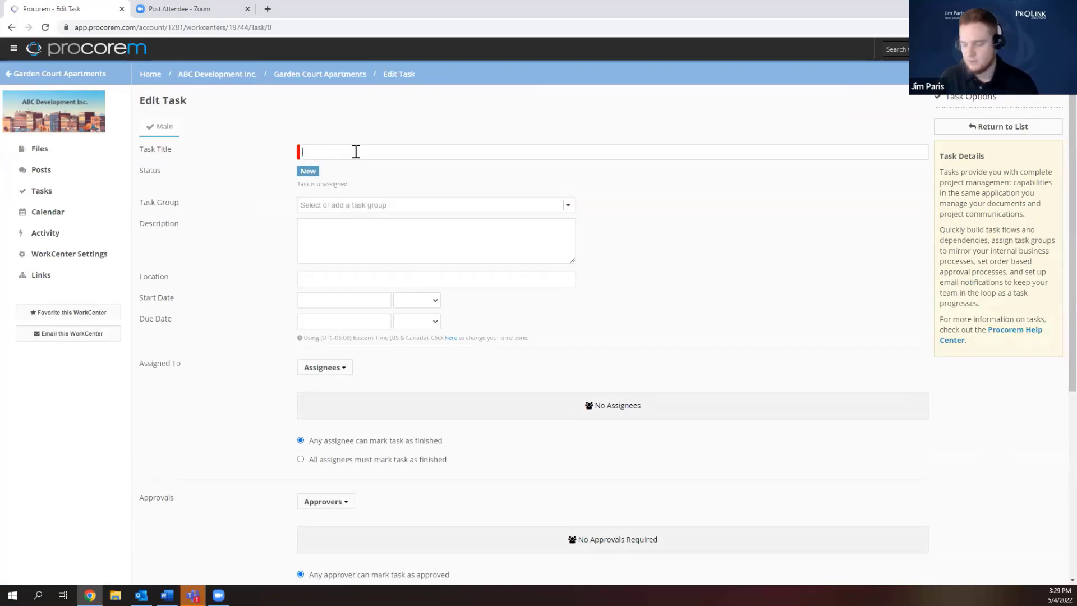
Title the task 'Get financials from' plus the guarantor's name, in task group 01 Financials.
{"action": "type", "text": "Get finanica"}
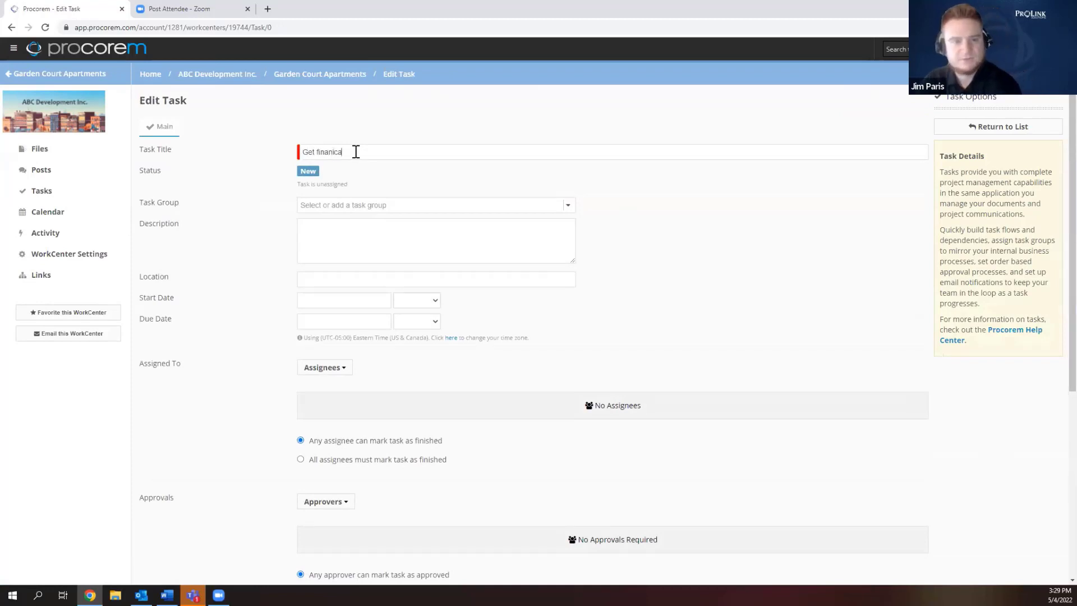
{"action": "key", "text": "BackSpace"}
{"action": "key", "text": "BackSpace"}
{"action": "key", "text": "BackSpace"}
{"action": "type", "text": "cials fr"}
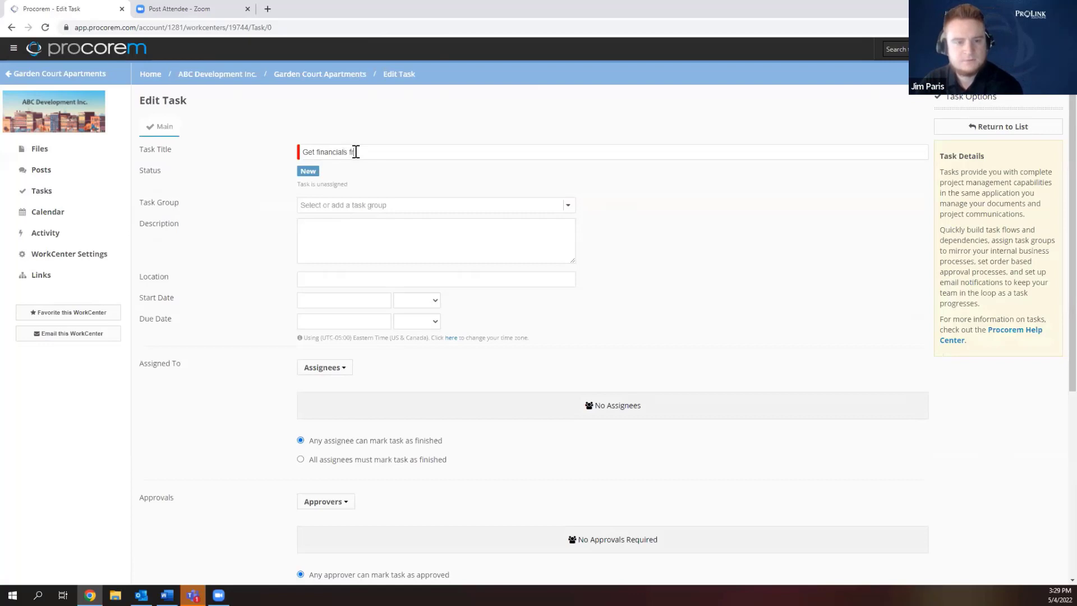
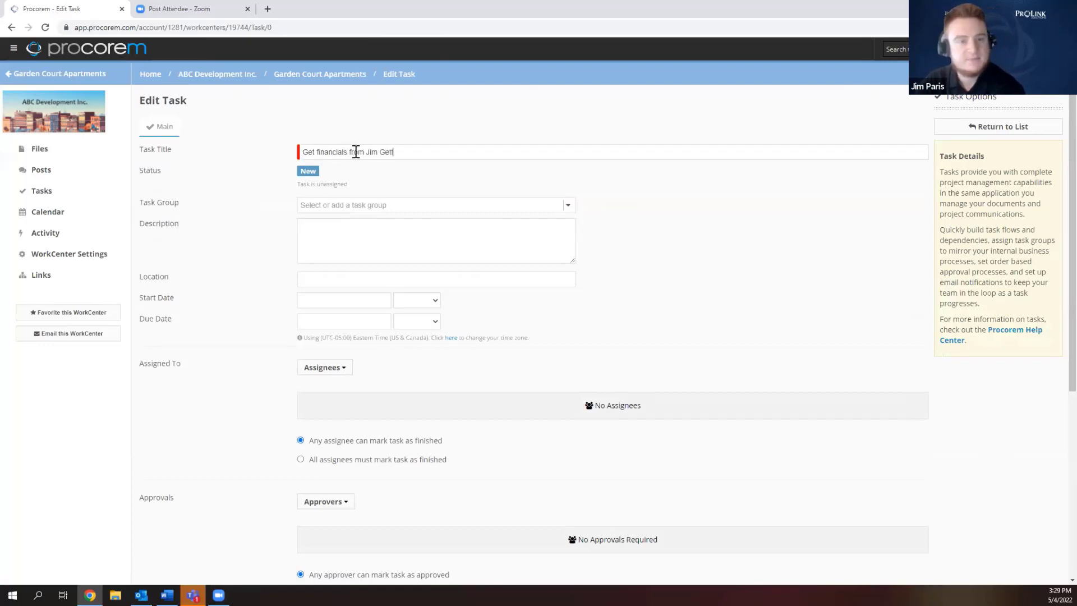
{"action": "left_click", "coordinate": [365, 205]}
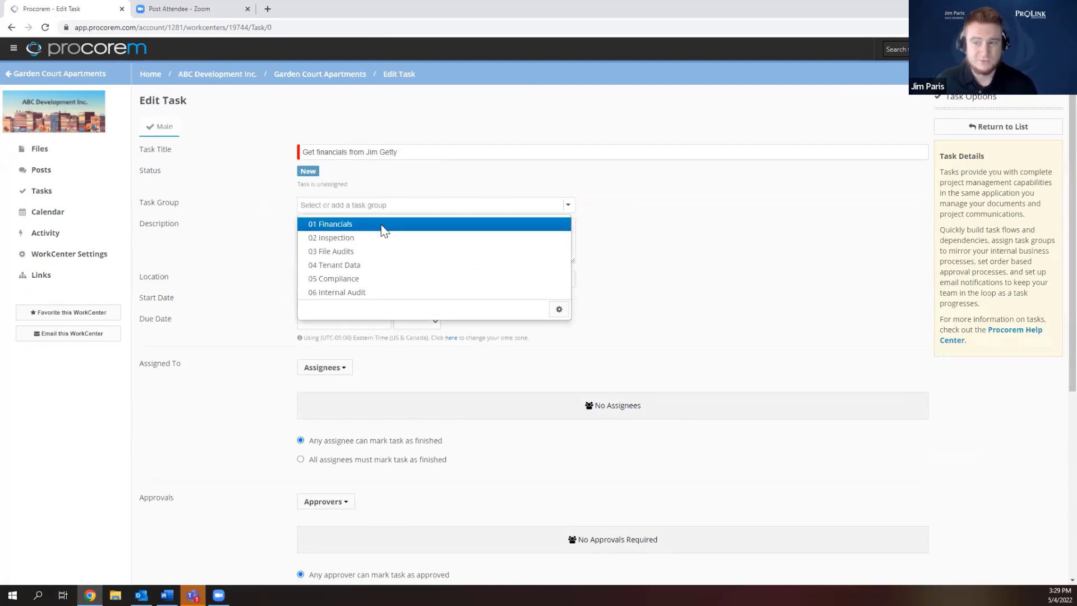
{"action": "scroll", "coordinate": [381, 224], "scroll_direction": "down", "scroll_amount": 1}
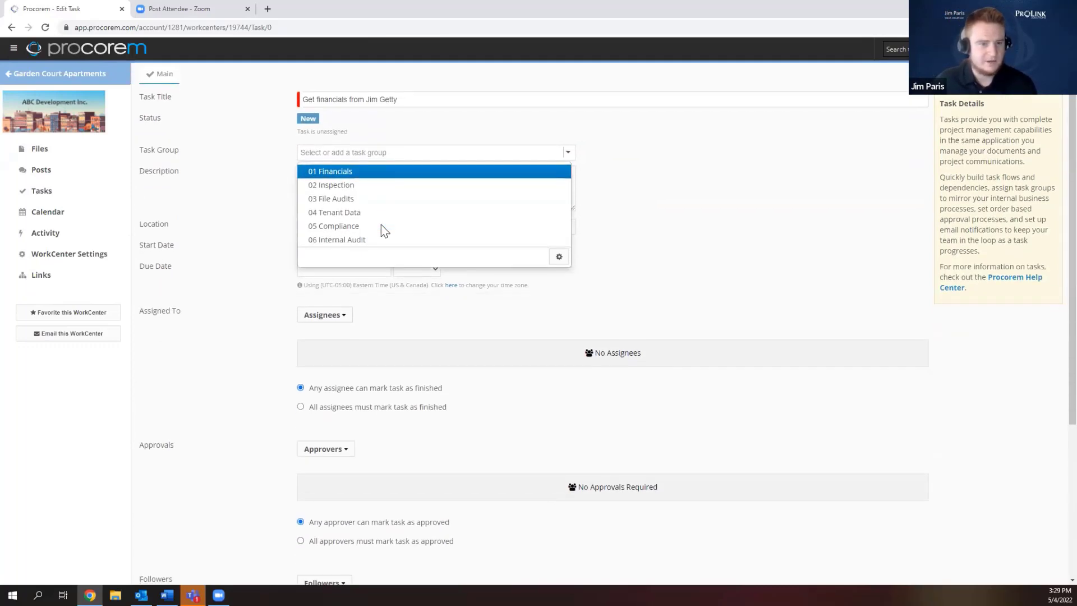
{"action": "left_click", "coordinate": [384, 174]}
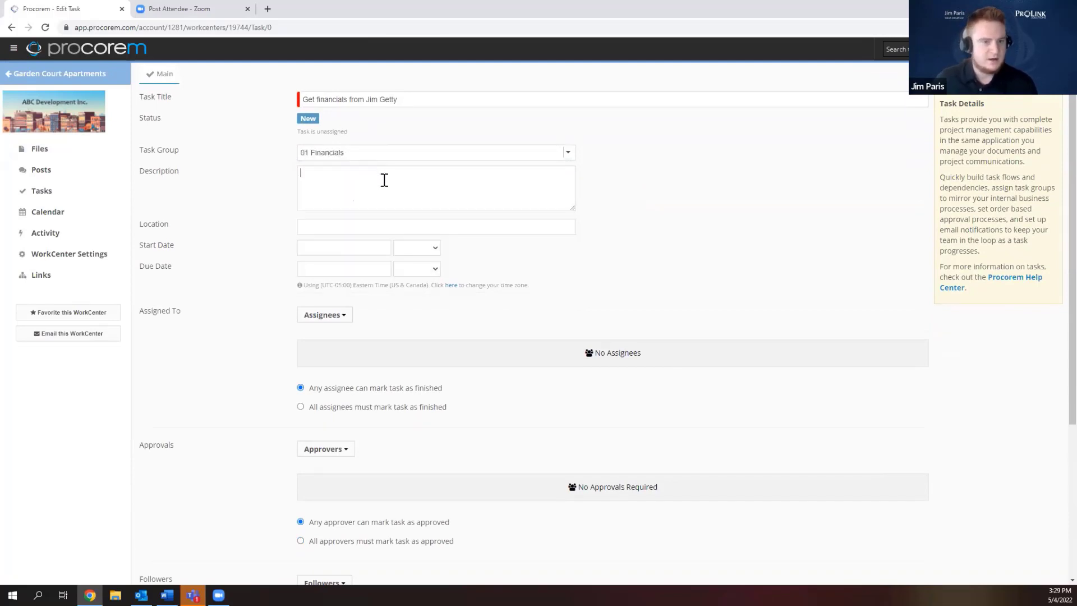
Set the start date to 05/04/2022 and the due date to 05/11/2022.
{"action": "left_click", "coordinate": [371, 250]}
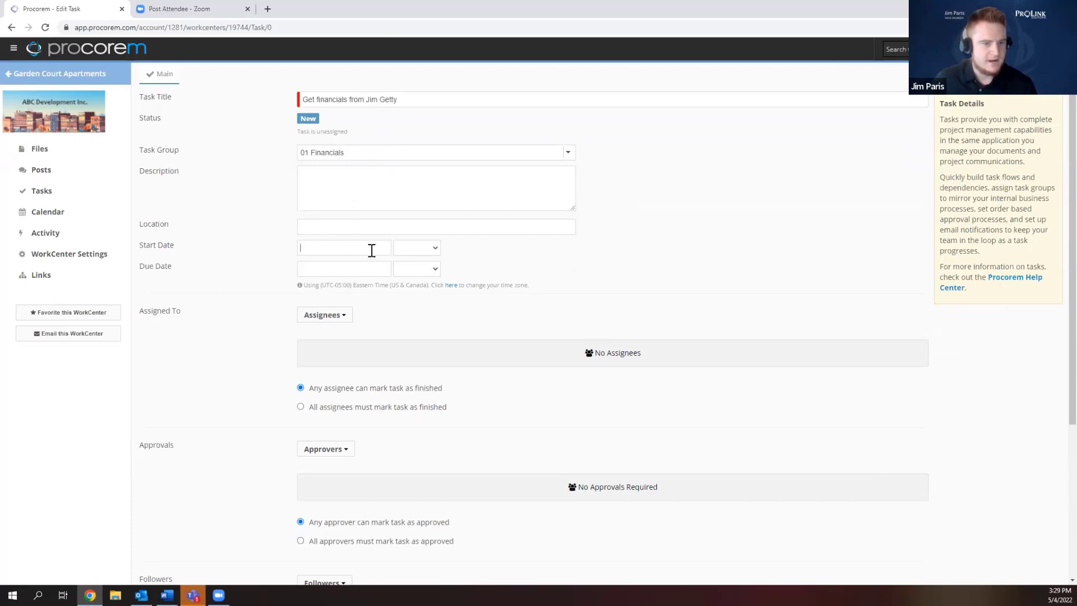
{"action": "left_click", "coordinate": [349, 301]}
{"action": "left_click", "coordinate": [345, 269]}
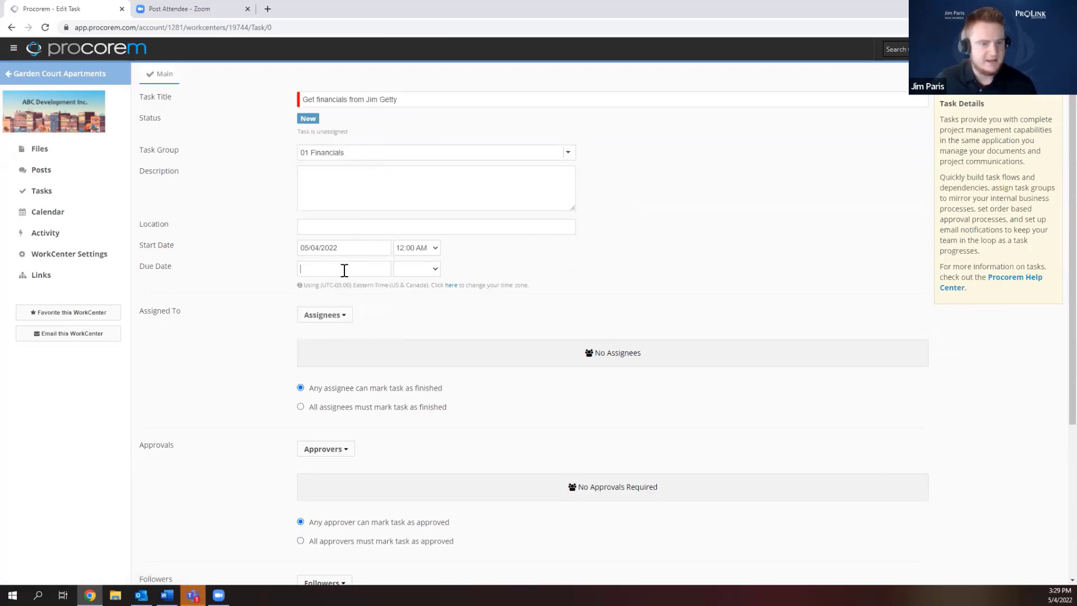
{"action": "left_click", "coordinate": [349, 341]}
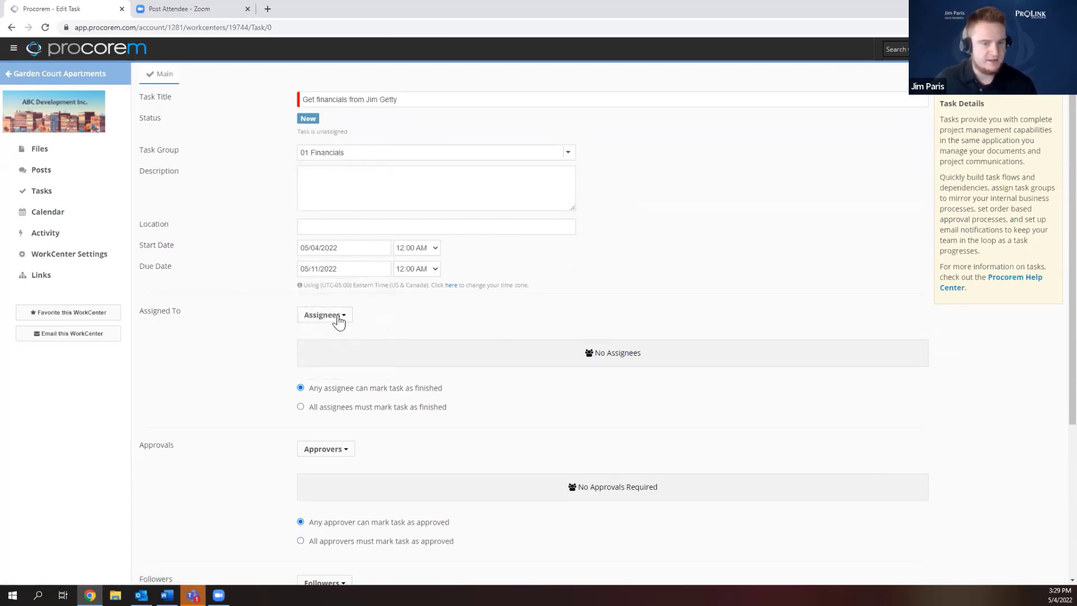
Assign the task to one collaborator and add another collaborator as follower.
{"action": "left_click", "coordinate": [338, 319]}
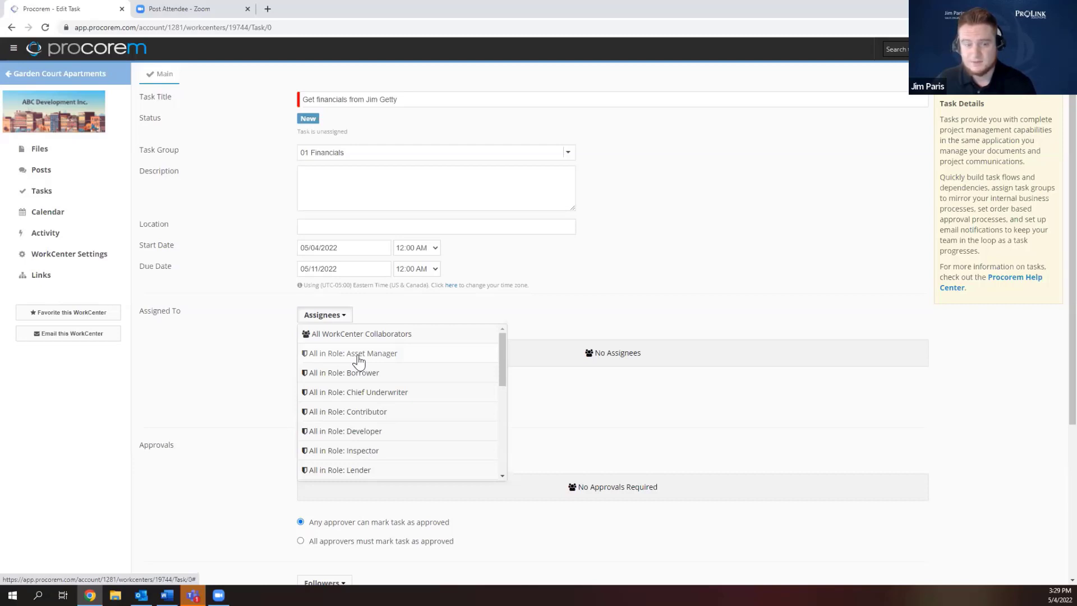
{"action": "scroll", "coordinate": [359, 362], "scroll_direction": "down", "scroll_amount": 3}
{"action": "scroll", "coordinate": [359, 361], "scroll_direction": "down", "scroll_amount": 3}
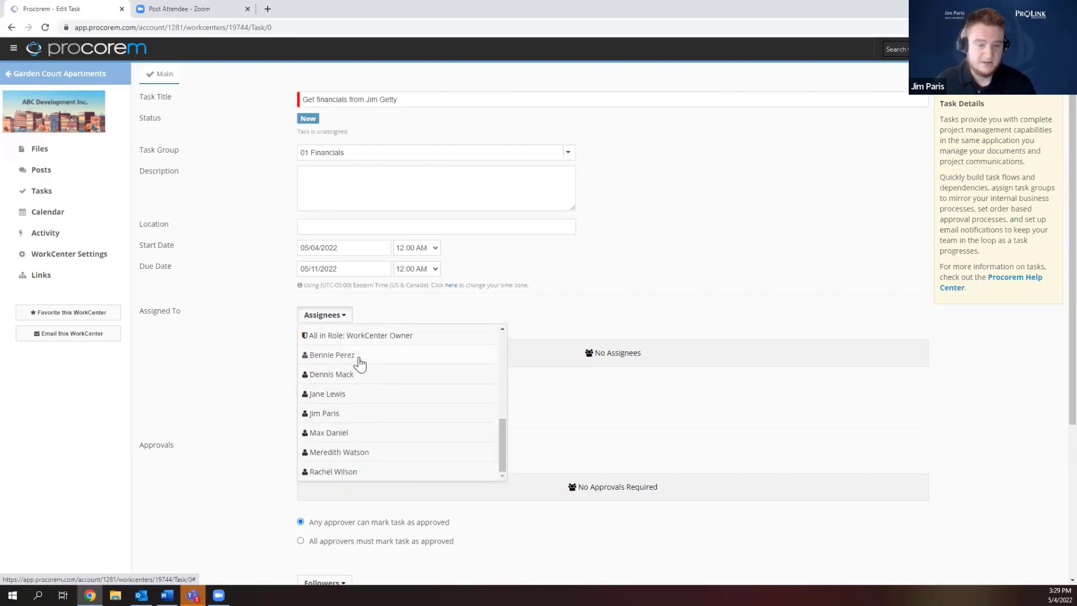
{"action": "scroll", "coordinate": [361, 353], "scroll_direction": "down", "scroll_amount": 2}
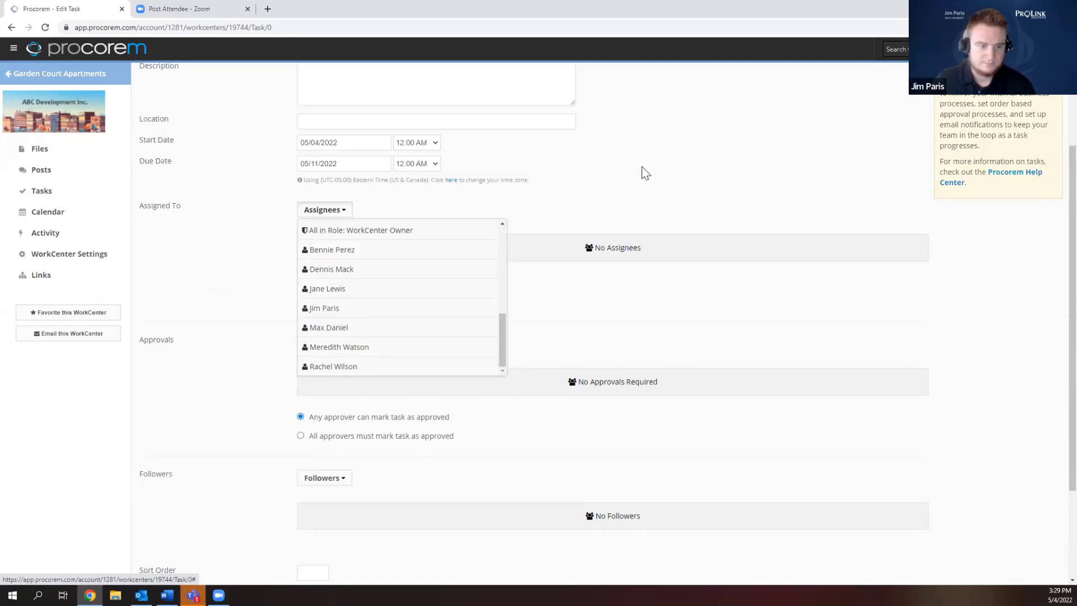
{"action": "left_click", "coordinate": [344, 313]}
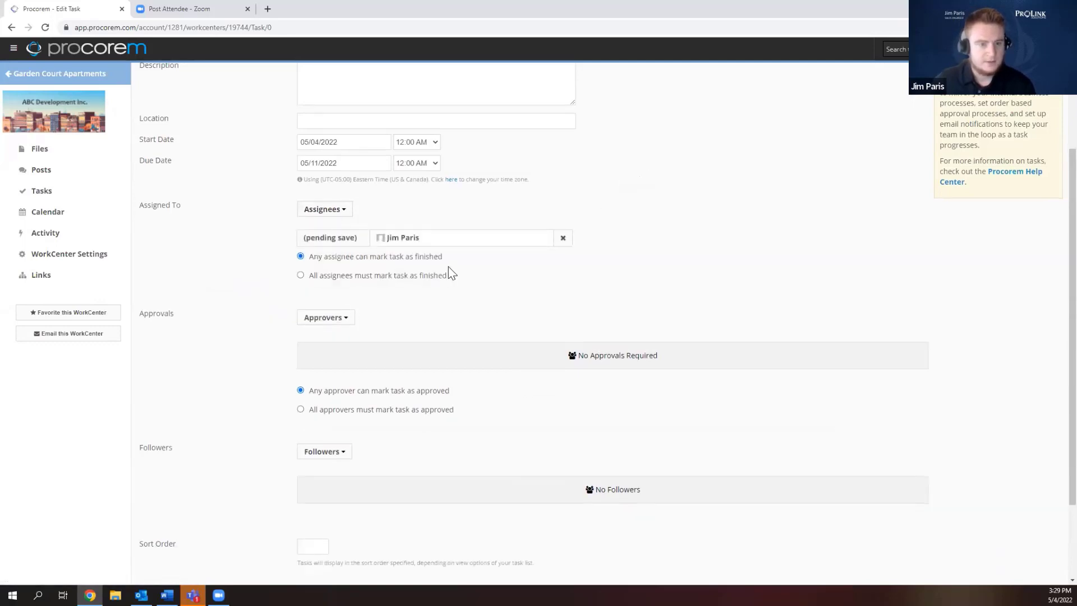
{"action": "scroll", "coordinate": [447, 272], "scroll_direction": "down", "scroll_amount": 2}
{"action": "left_click", "coordinate": [321, 348]}
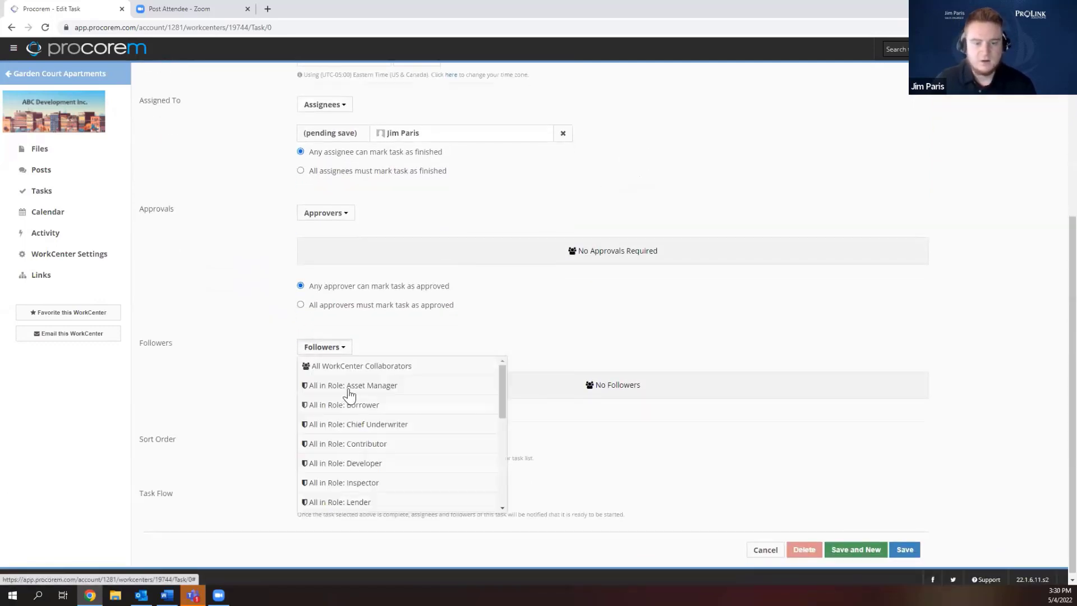
{"action": "scroll", "coordinate": [354, 398], "scroll_direction": "down", "scroll_amount": 5}
{"action": "scroll", "coordinate": [357, 412], "scroll_direction": "down", "scroll_amount": 1}
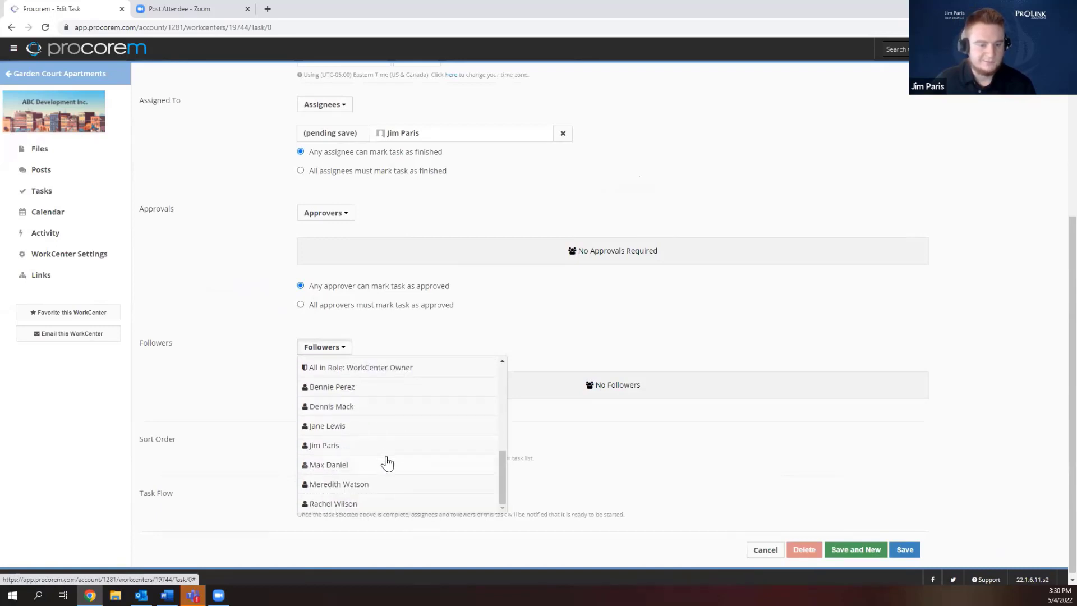
{"action": "left_click", "coordinate": [377, 500]}
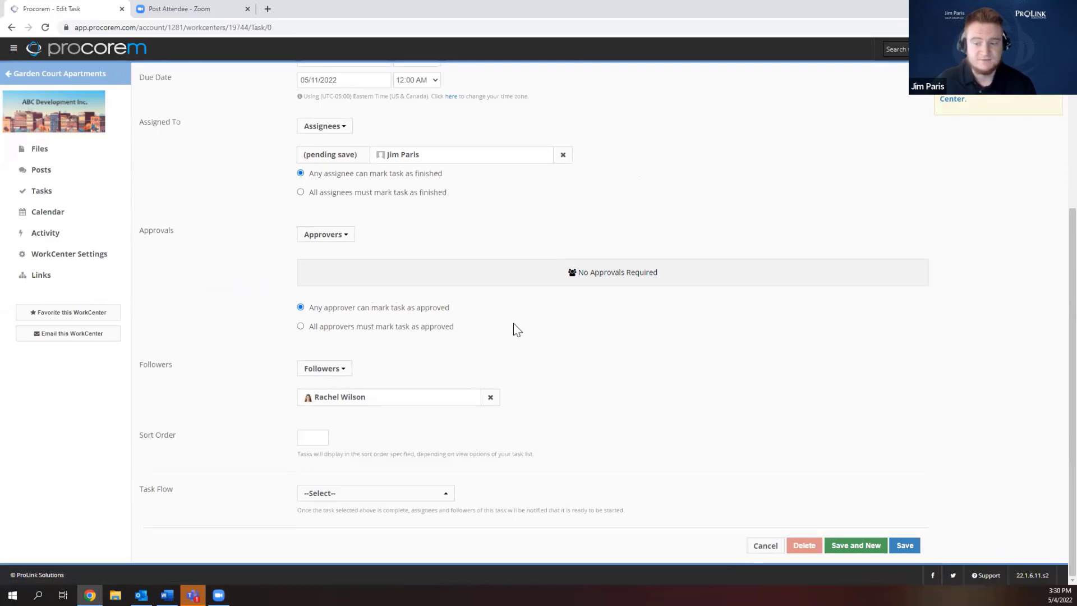
Save the task, reopen it and view its Reminders.
{"action": "left_click", "coordinate": [904, 546]}
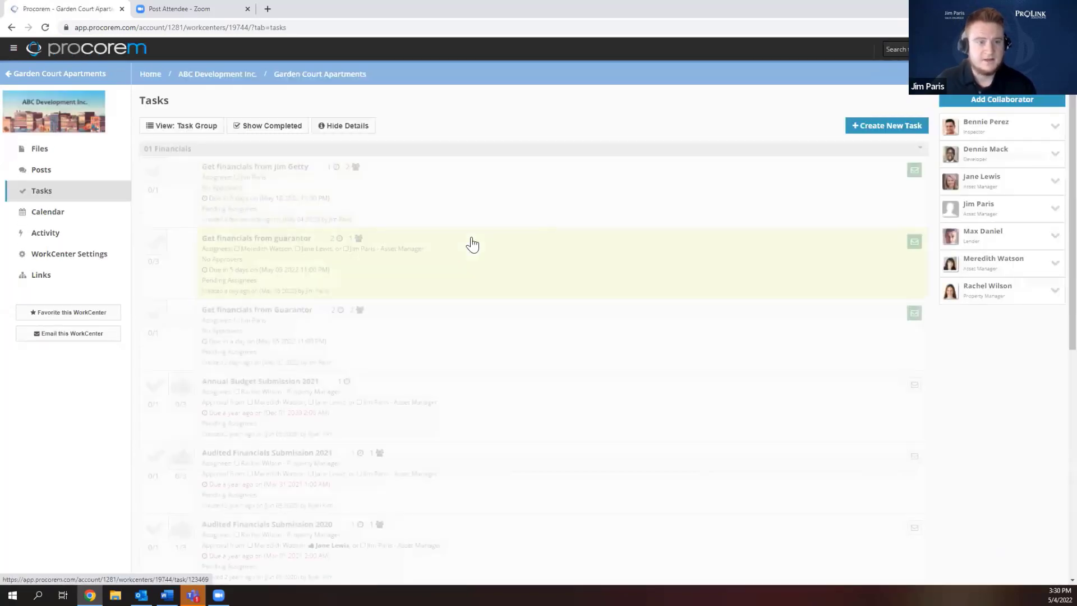
{"action": "left_click", "coordinate": [474, 197]}
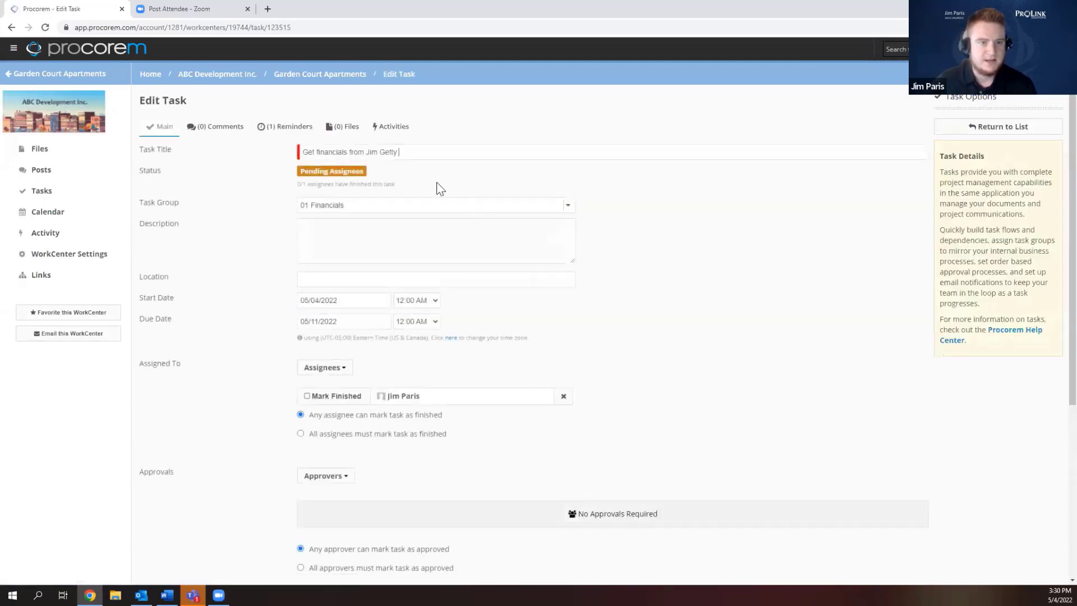
{"action": "left_click", "coordinate": [290, 130]}
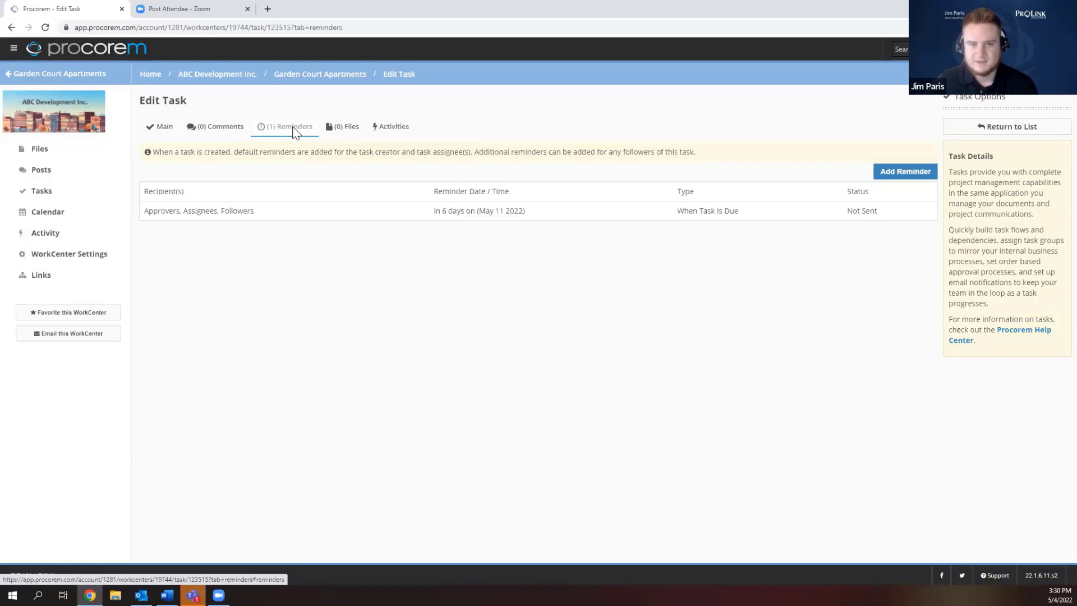
Try a Due Soon reminder 3 days ahead for assignees, close it, then view the task's Files.
{"action": "left_click", "coordinate": [884, 172]}
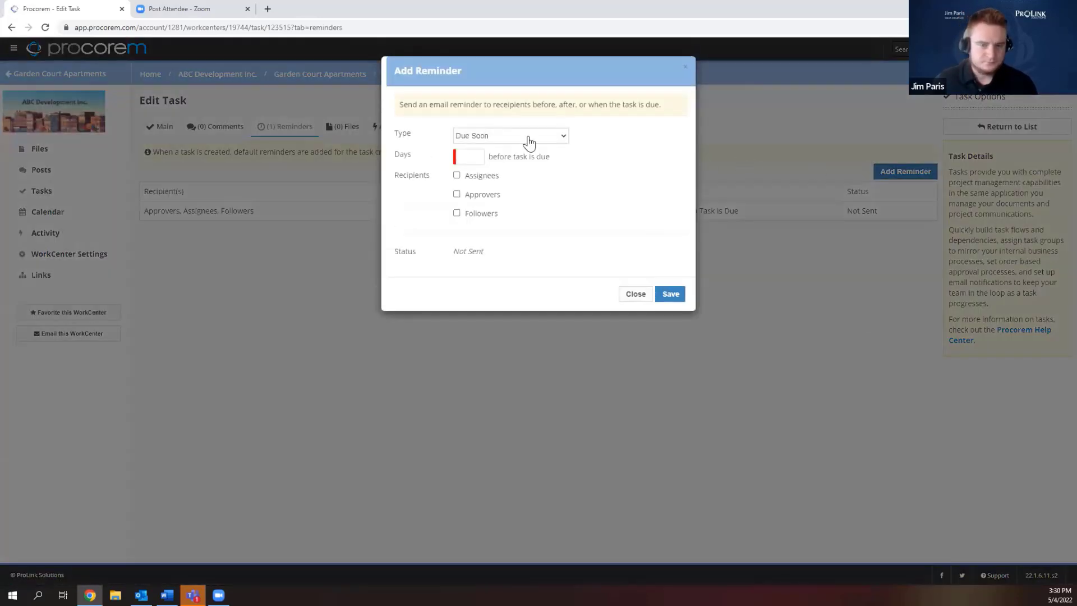
{"action": "left_click", "coordinate": [528, 138]}
{"action": "left_click", "coordinate": [528, 147]}
{"action": "left_click", "coordinate": [481, 156]}
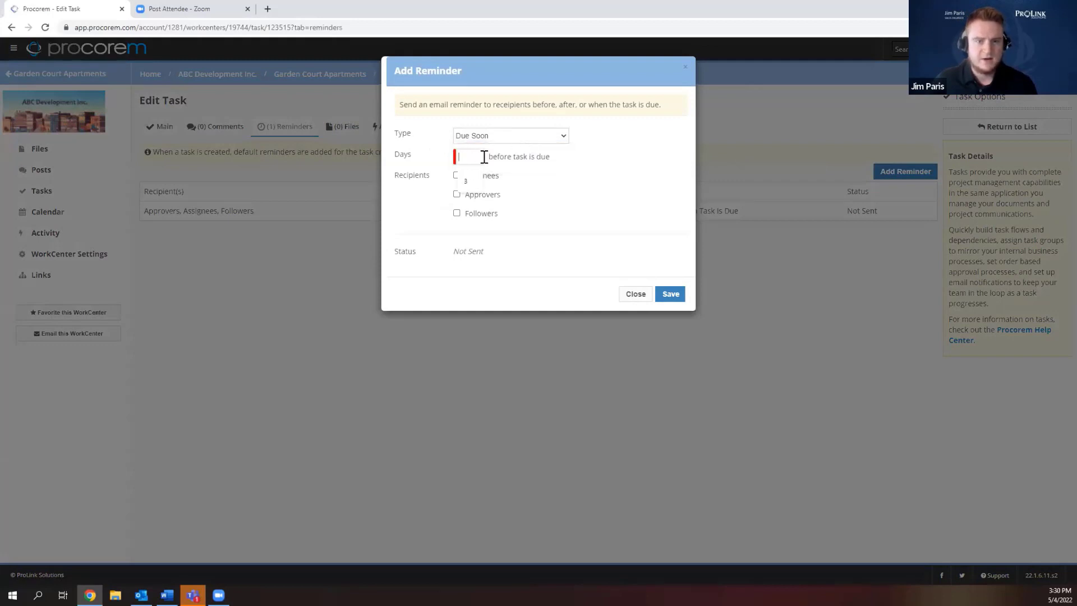
{"action": "type", "text": "3"}
{"action": "left_click", "coordinate": [457, 175]}
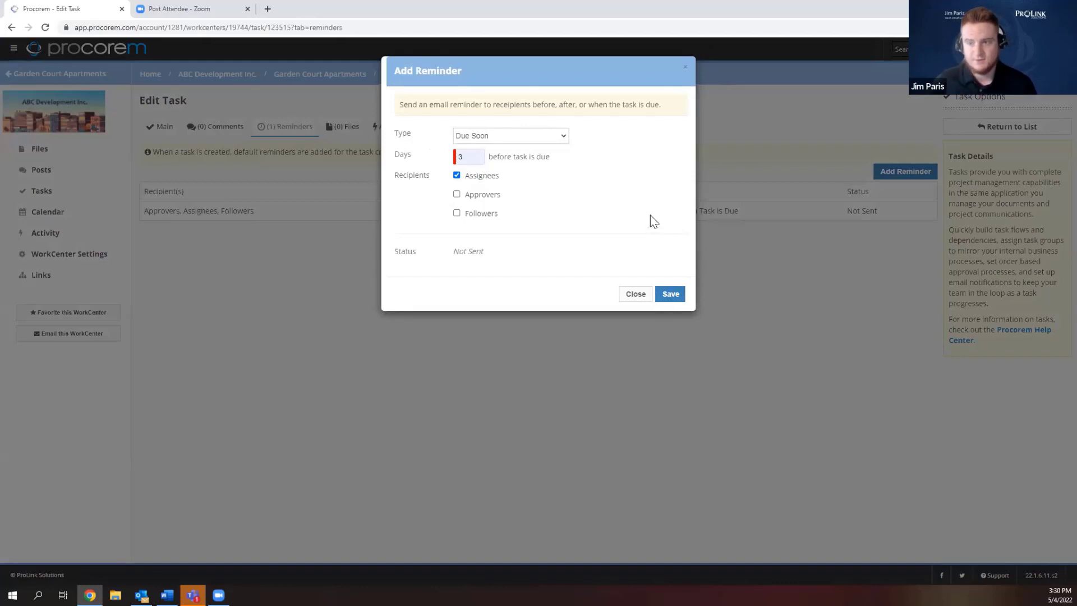
{"action": "left_click", "coordinate": [686, 68]}
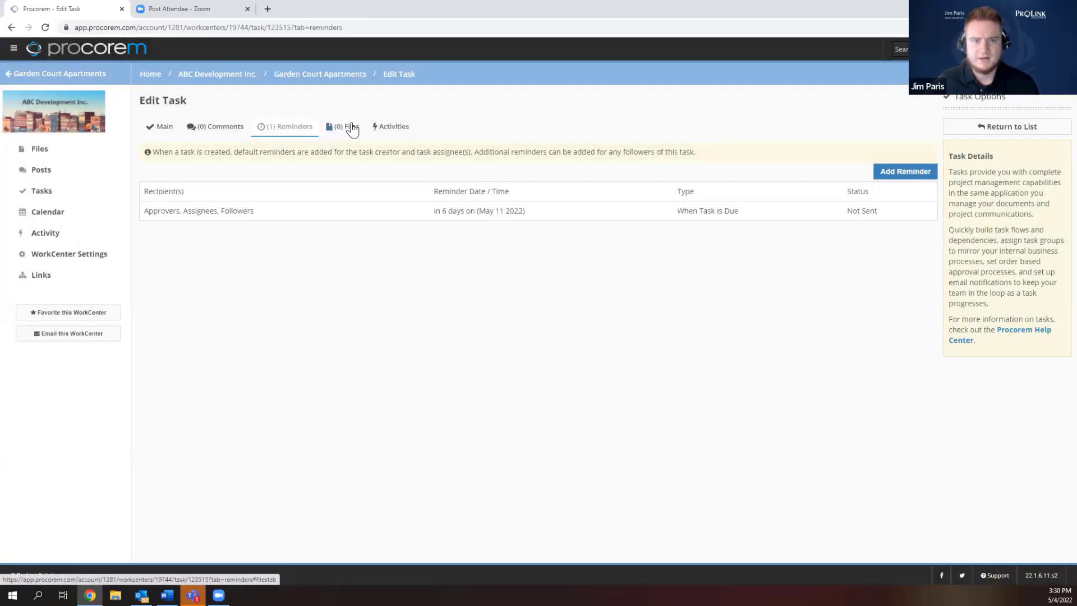
{"action": "left_click", "coordinate": [347, 128]}
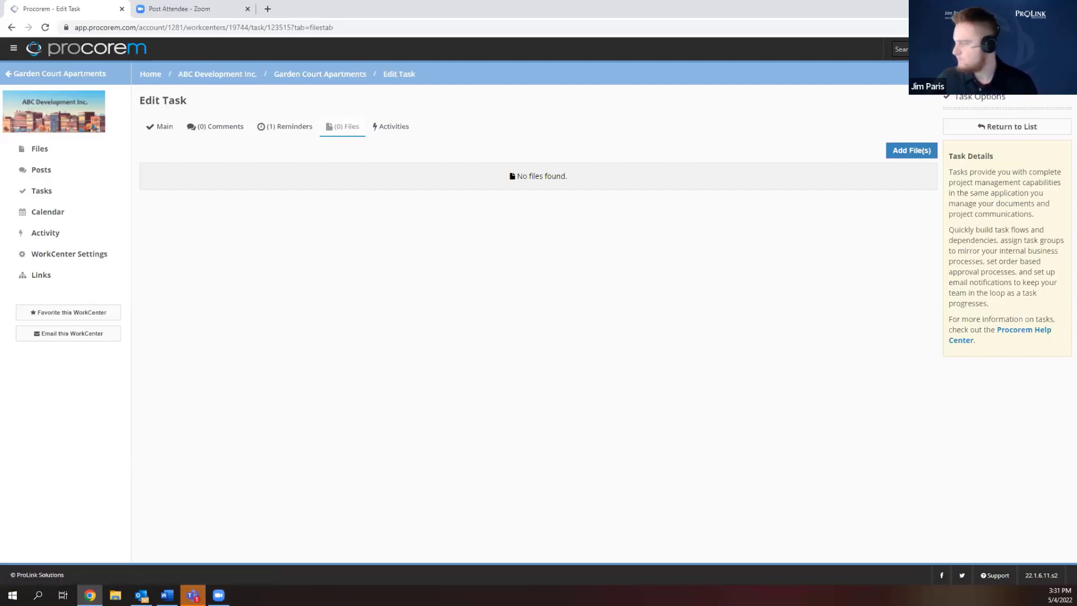
Return from Word to the ABC Development Inc. Account WorkCenters page.
{"action": "key", "text": "alt+Tab"}
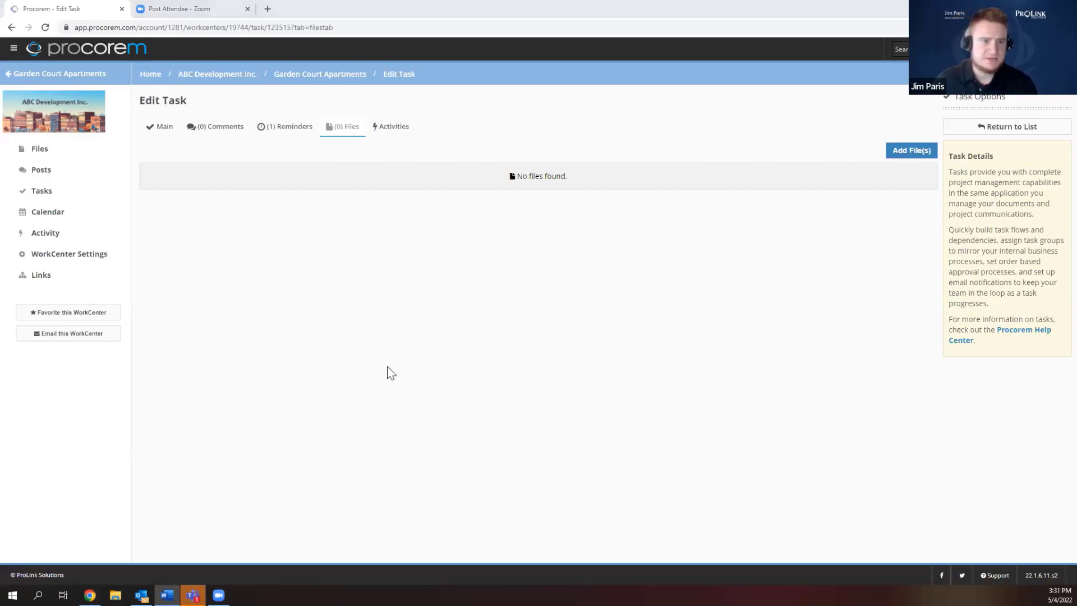
{"action": "left_click", "coordinate": [223, 75]}
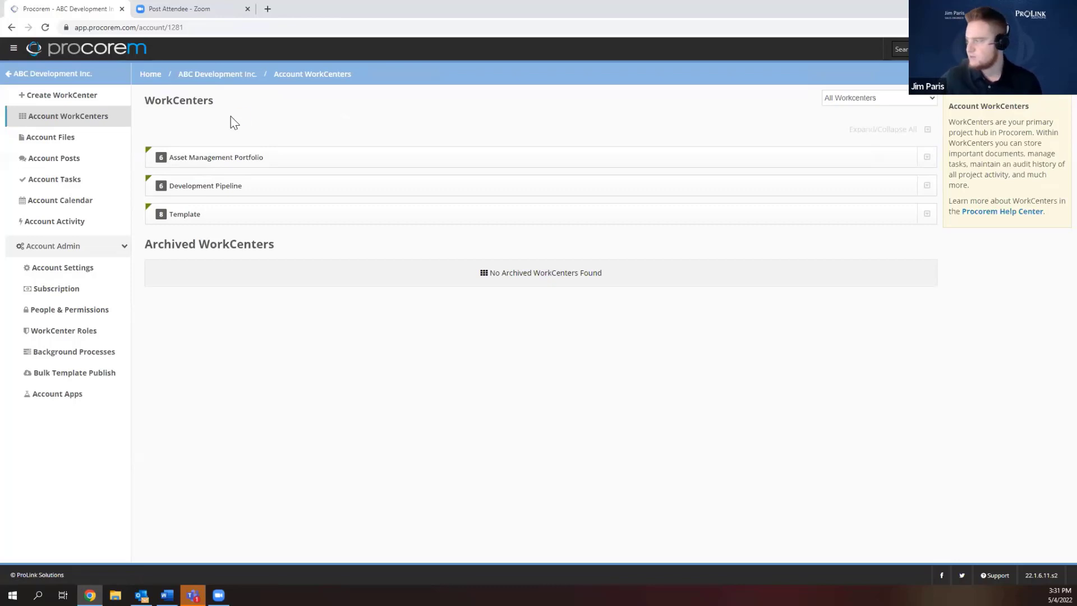
Create the WorkCenter 'General AM Template' in the Template category and save it.
{"action": "left_click", "coordinate": [196, 220]}
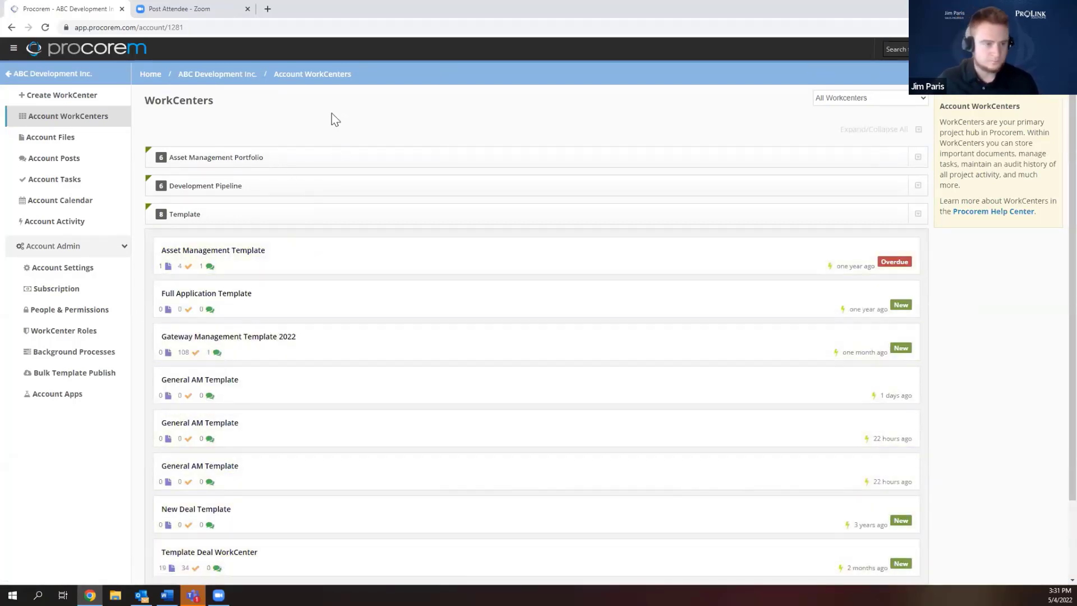
{"action": "scroll", "coordinate": [337, 112], "scroll_direction": "down", "scroll_amount": 1}
{"action": "scroll", "coordinate": [336, 140], "scroll_direction": "up", "scroll_amount": 2}
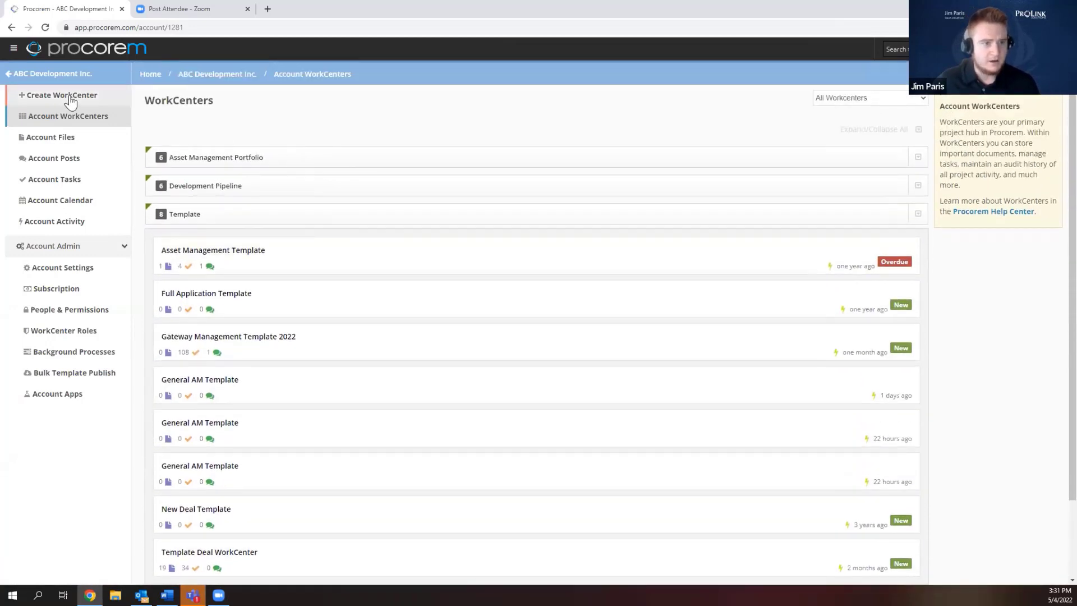
{"action": "left_click", "coordinate": [66, 95]}
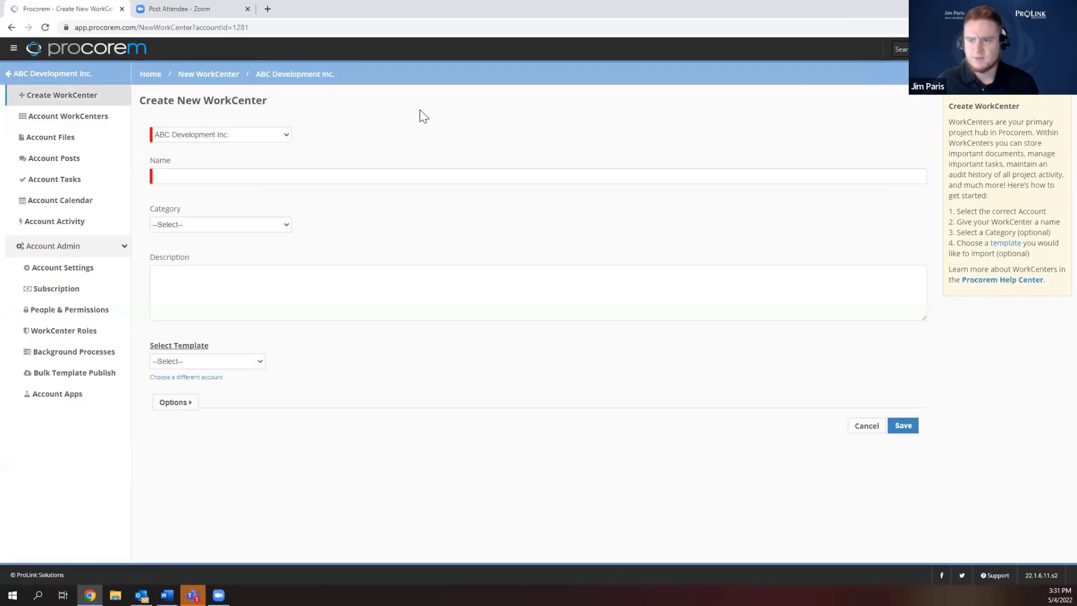
{"action": "left_click", "coordinate": [260, 174]}
{"action": "left_click", "coordinate": [269, 219]}
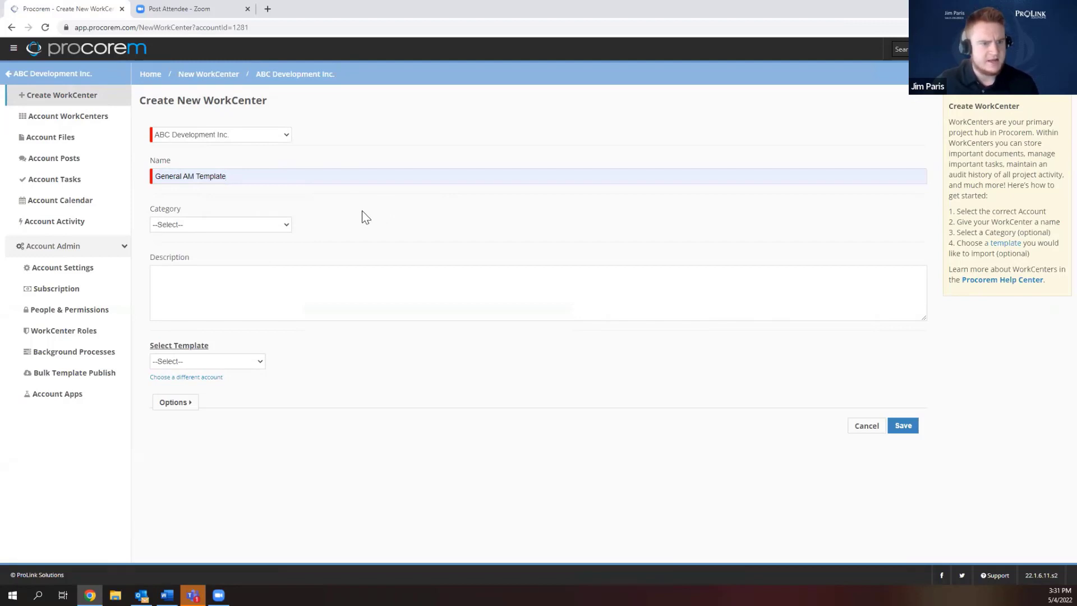
{"action": "left_click", "coordinate": [277, 227]}
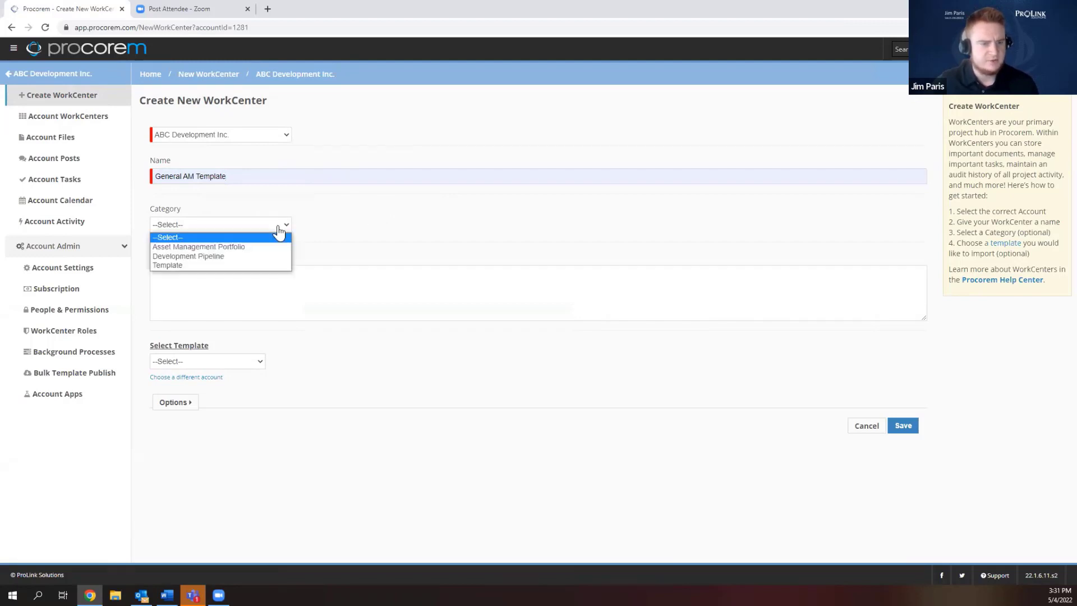
{"action": "left_click", "coordinate": [187, 265]}
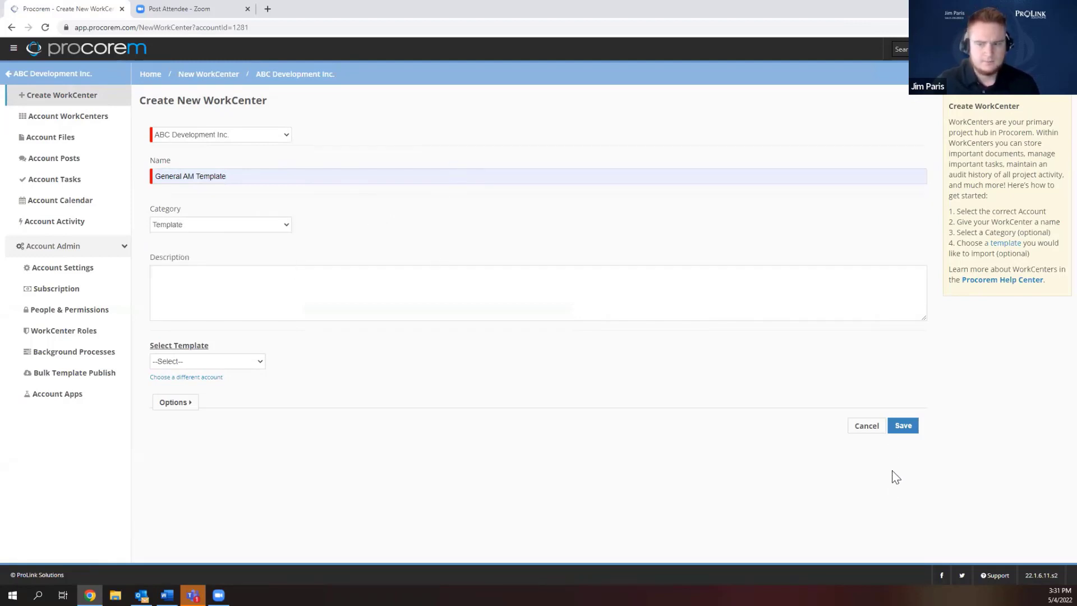
{"action": "left_click", "coordinate": [904, 427]}
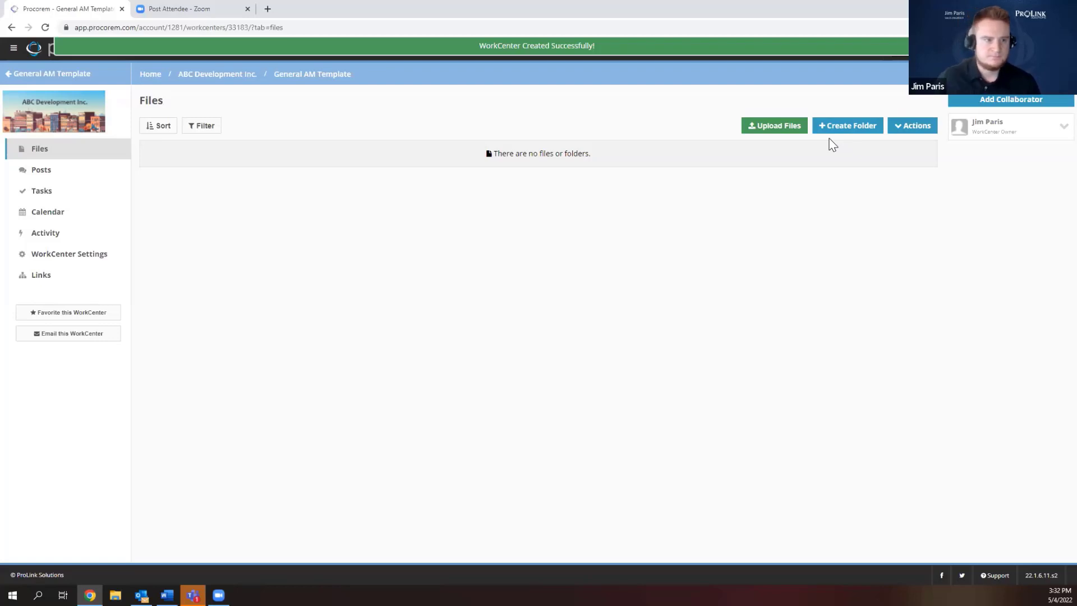
Start a new task in it, find no task groups, then return to the WorkCenters overview.
{"action": "left_click", "coordinate": [77, 196]}
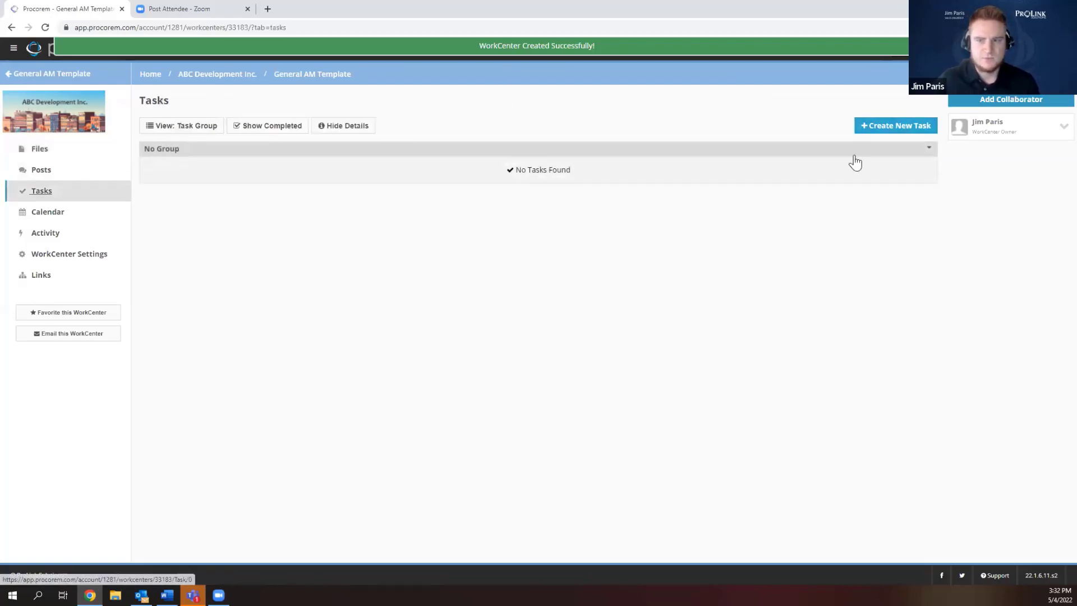
{"action": "left_click", "coordinate": [878, 132]}
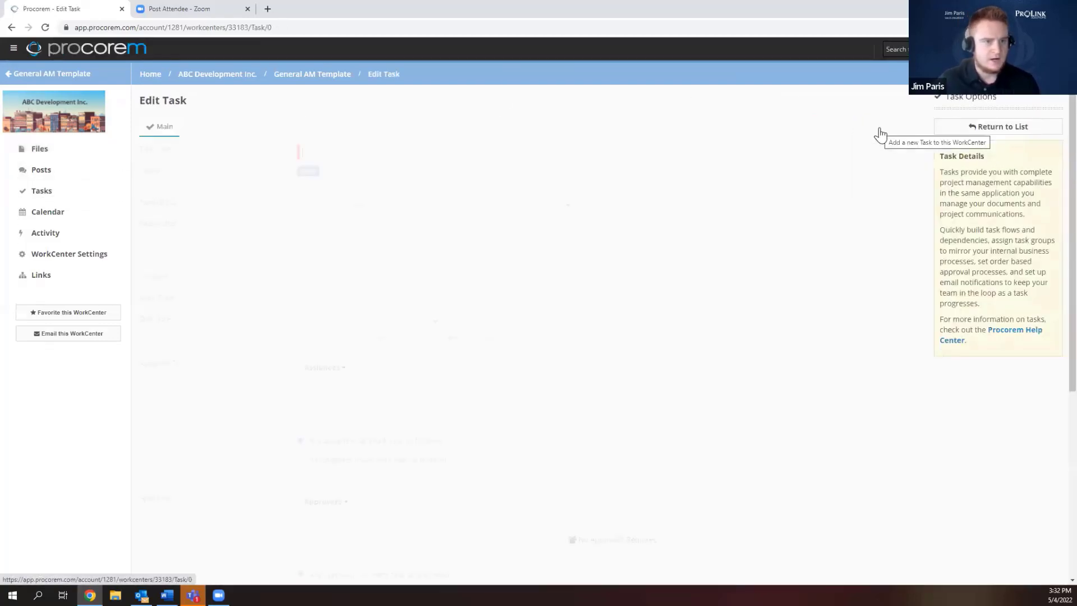
{"action": "left_click", "coordinate": [441, 205]}
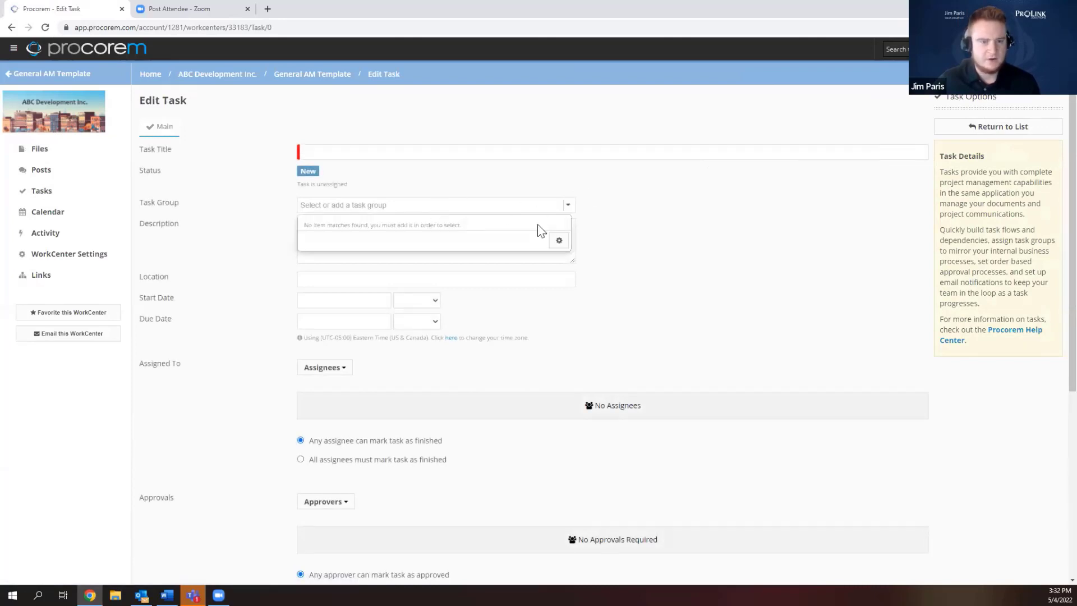
{"action": "left_click", "coordinate": [476, 190]}
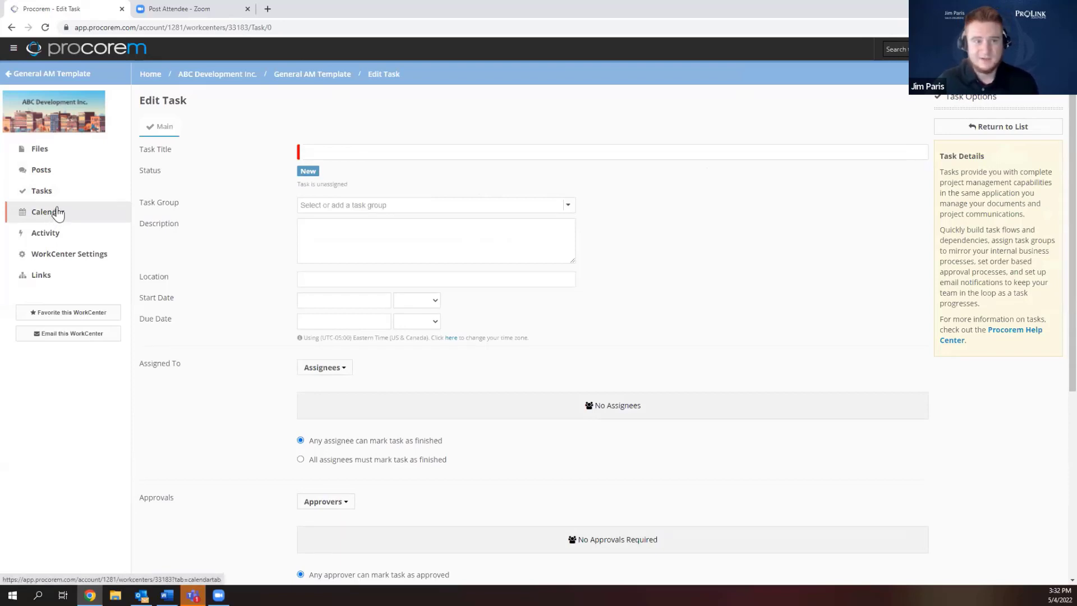
{"action": "left_click", "coordinate": [218, 76]}
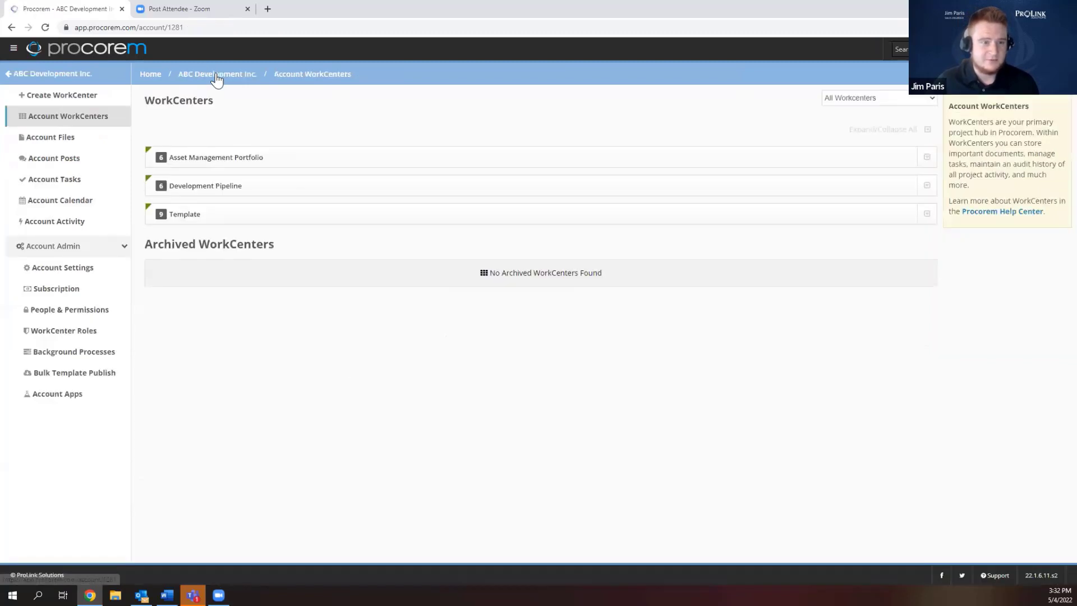
Expand the Template group and open the Template Deal WorkCenter.
{"action": "left_click", "coordinate": [217, 213]}
{"action": "scroll", "coordinate": [312, 396], "scroll_direction": "down", "scroll_amount": 2}
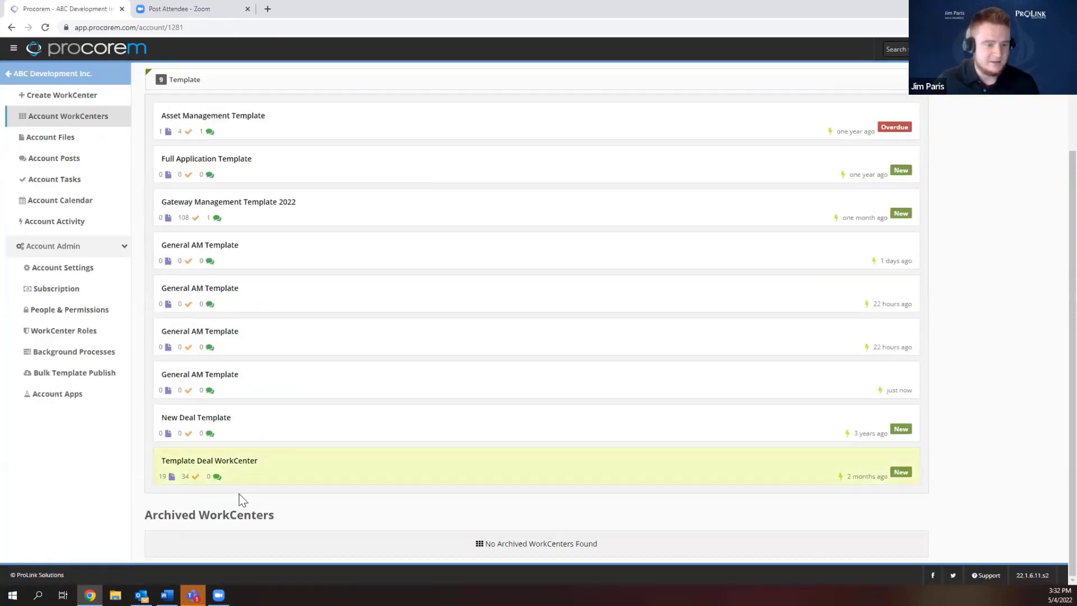
{"action": "left_click", "coordinate": [253, 461]}
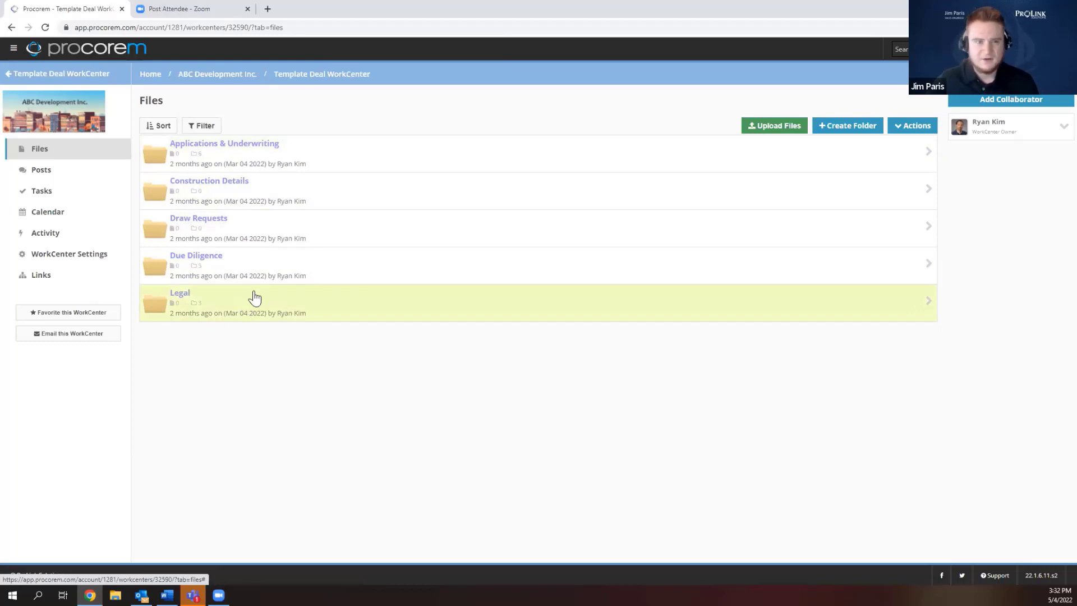
Scroll through its task groups, Application Submission to Legal, then return to the WorkCenters page.
{"action": "left_click", "coordinate": [44, 191]}
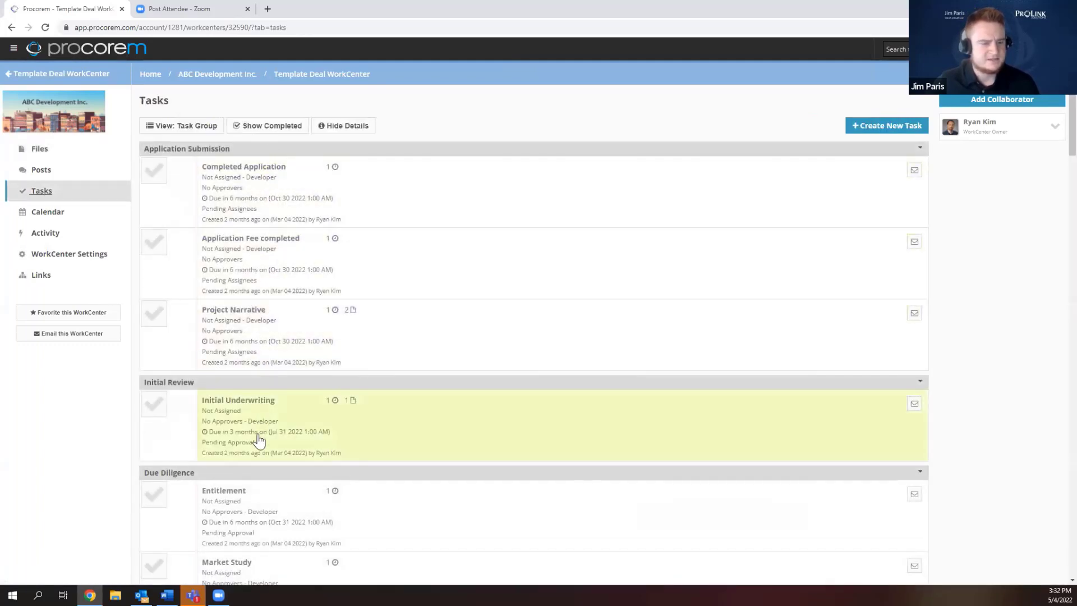
{"action": "scroll", "coordinate": [264, 290], "scroll_direction": "down", "scroll_amount": 4}
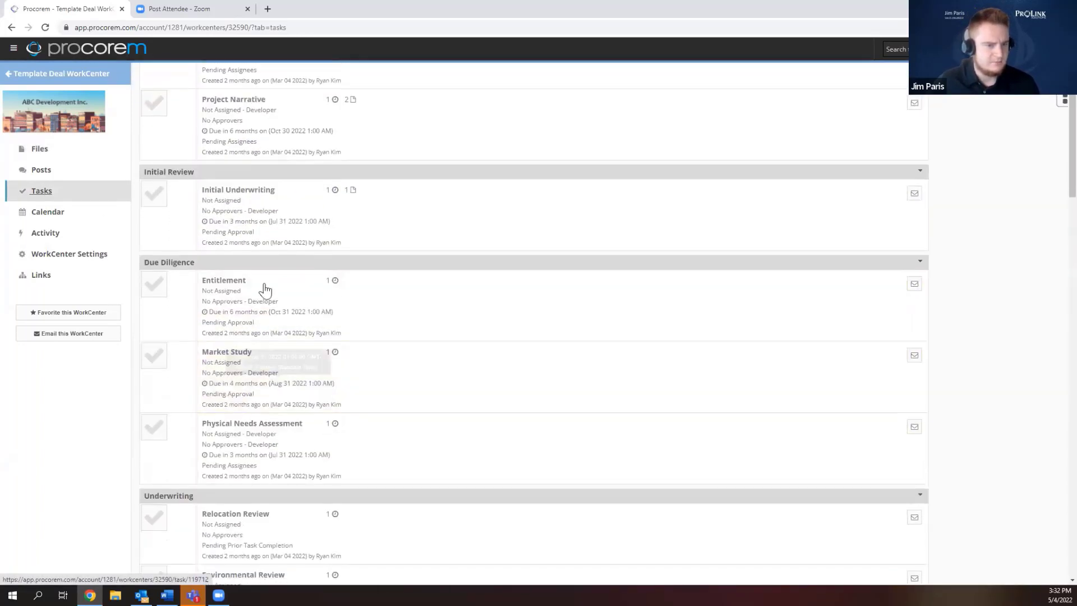
{"action": "scroll", "coordinate": [265, 297], "scroll_direction": "down", "scroll_amount": 2}
{"action": "scroll", "coordinate": [265, 514], "scroll_direction": "down", "scroll_amount": 5}
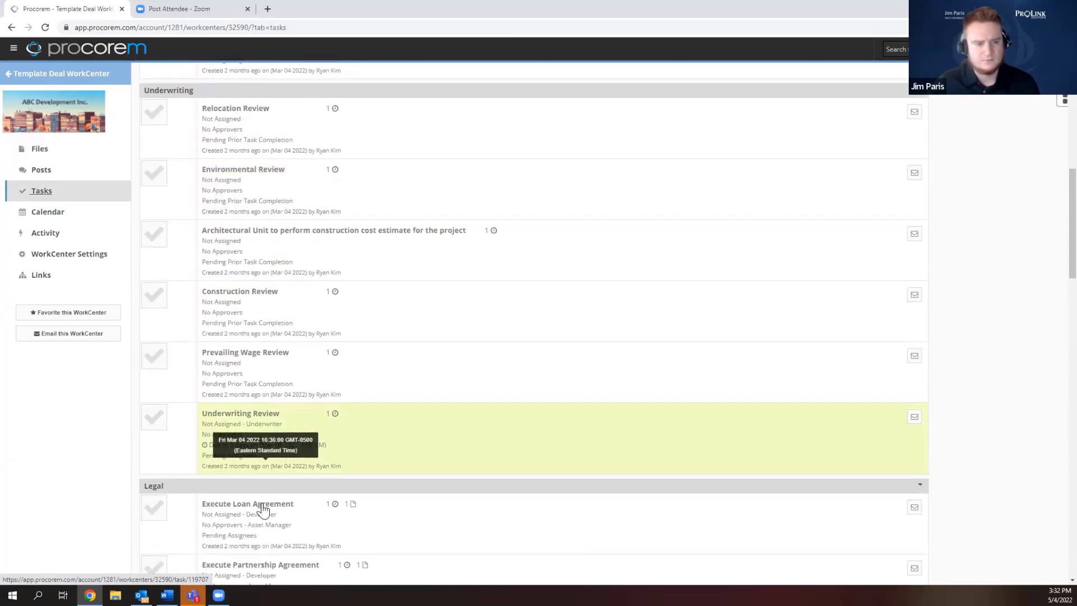
{"action": "scroll", "coordinate": [263, 504], "scroll_direction": "down", "scroll_amount": 6}
{"action": "scroll", "coordinate": [266, 494], "scroll_direction": "up", "scroll_amount": 9}
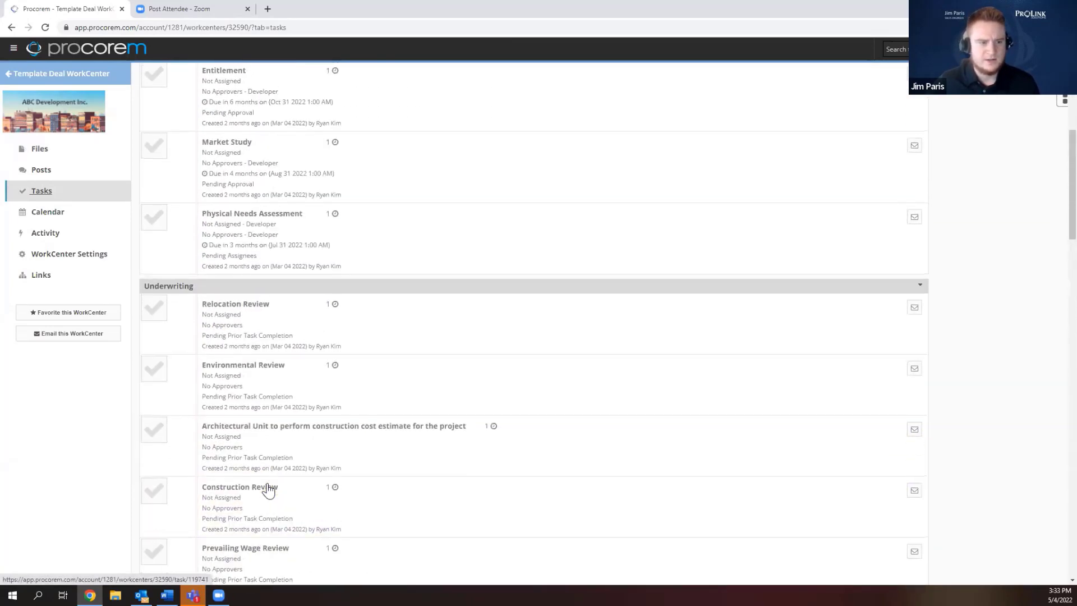
{"action": "scroll", "coordinate": [267, 489], "scroll_direction": "up", "scroll_amount": 8}
{"action": "left_click", "coordinate": [228, 77]}
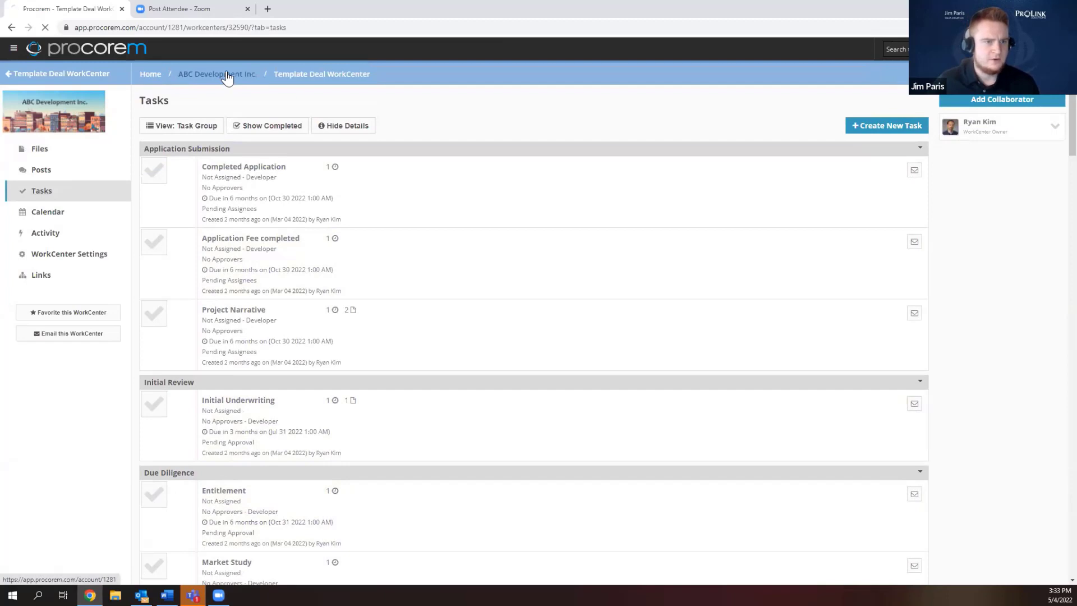
Start a WorkCenter named General Avenue Apartments in Development Pipeline from the Template Deal WorkCenter template.
{"action": "left_click", "coordinate": [87, 96]}
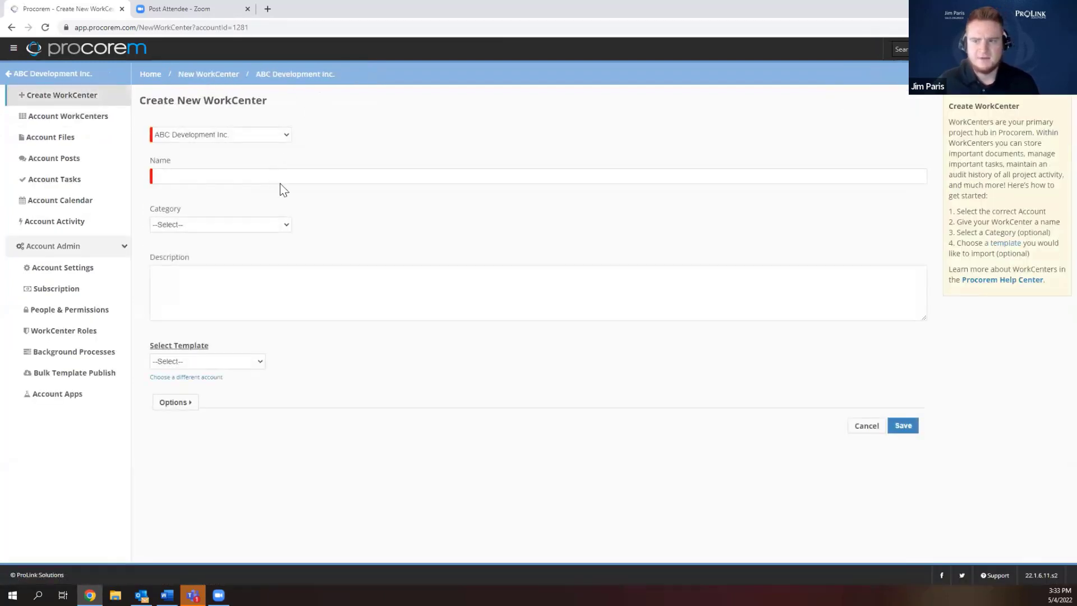
{"action": "left_click", "coordinate": [279, 179]}
{"action": "left_click", "coordinate": [306, 197]}
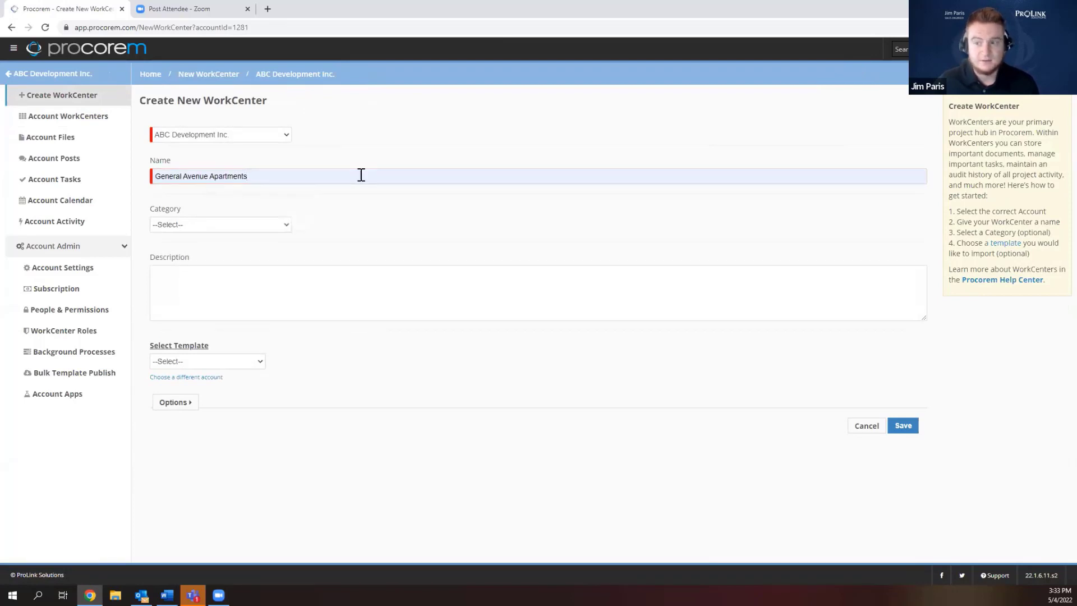
{"action": "left_click", "coordinate": [252, 224]}
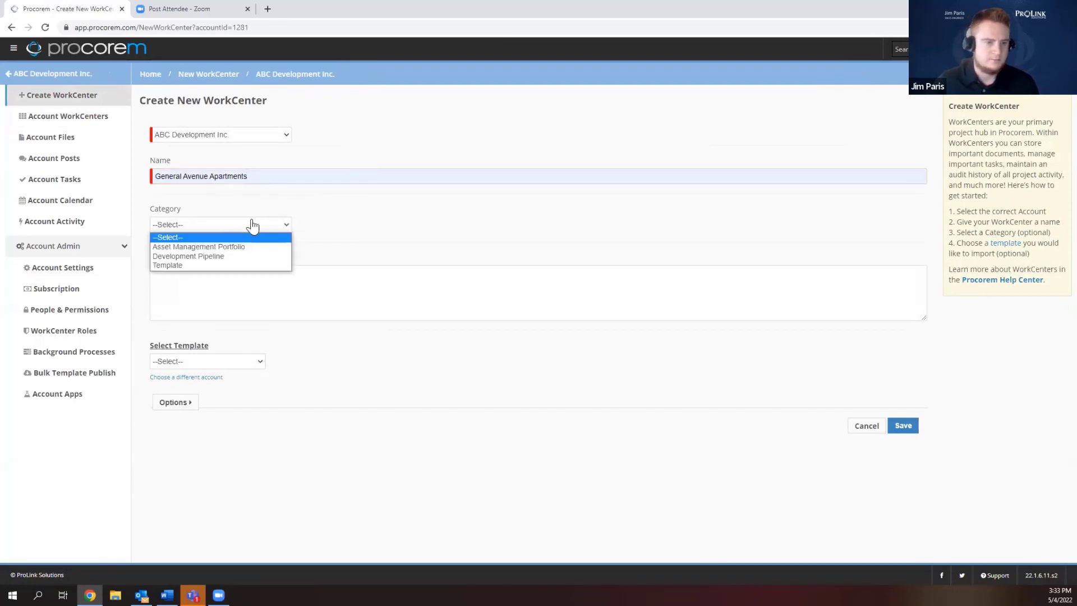
{"action": "left_click", "coordinate": [244, 255]}
{"action": "left_click", "coordinate": [248, 363]}
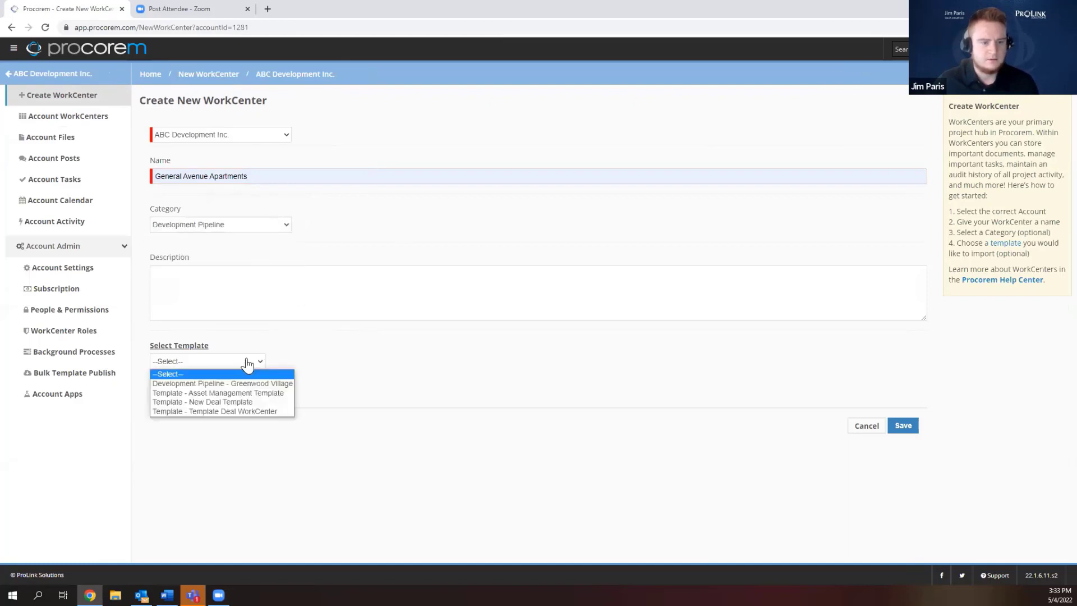
{"action": "left_click", "coordinate": [241, 411]}
Import the template's files, folders and tasks (not collaborators) and save the WorkCenter.
{"action": "left_click", "coordinate": [186, 405]}
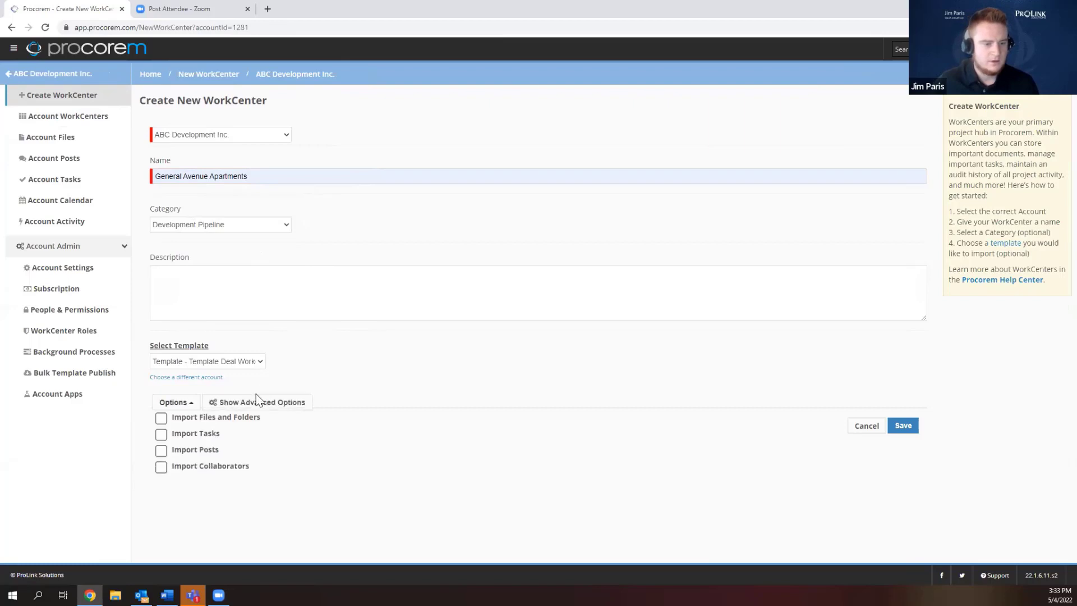
{"action": "left_click", "coordinate": [161, 419]}
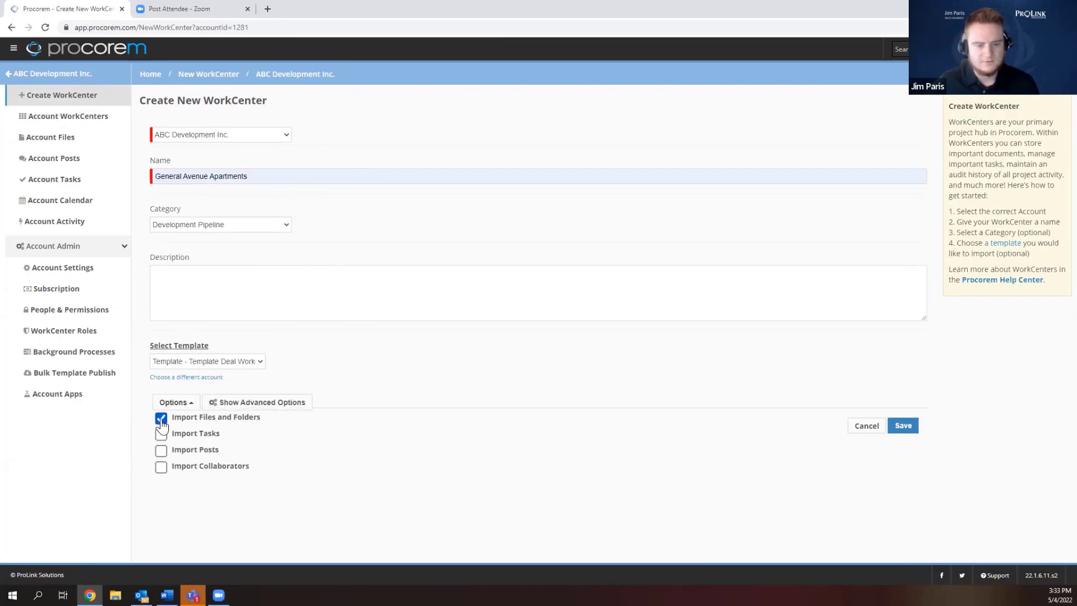
{"action": "left_click", "coordinate": [161, 435]}
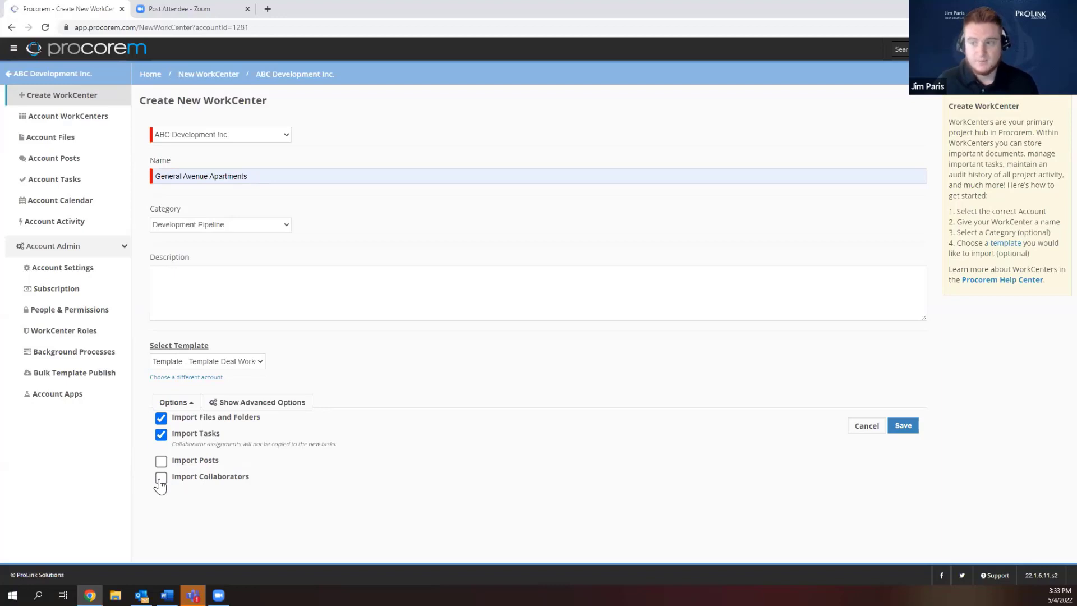
{"action": "left_click", "coordinate": [160, 480]}
{"action": "left_click", "coordinate": [161, 477]}
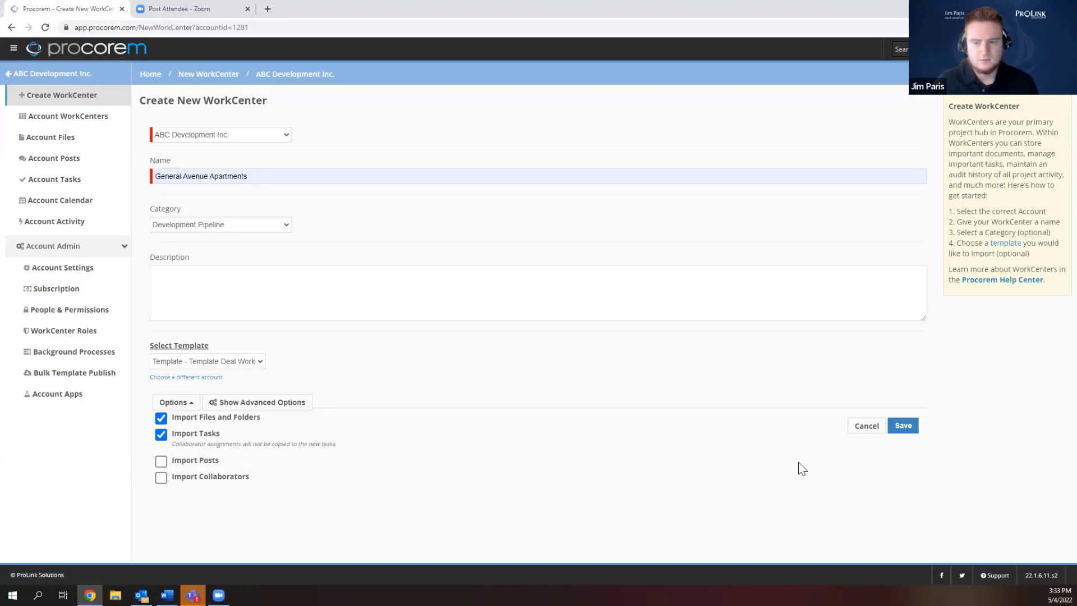
{"action": "left_click", "coordinate": [901, 432]}
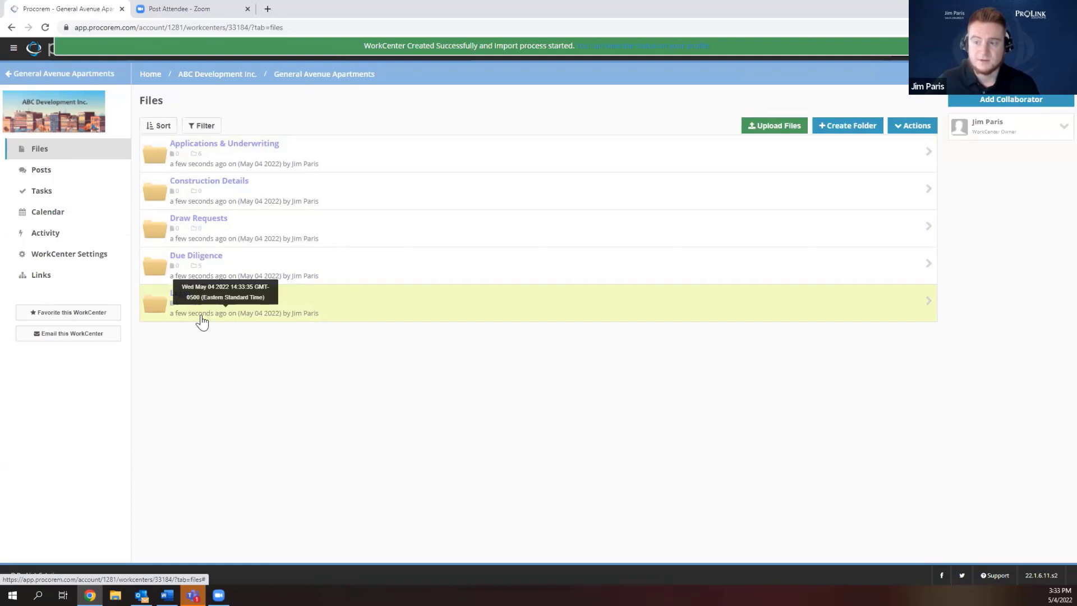
View General Avenue Apartments' imported tasks, then go back to the ABC Development Inc. WorkCenters list.
{"action": "left_click", "coordinate": [72, 194]}
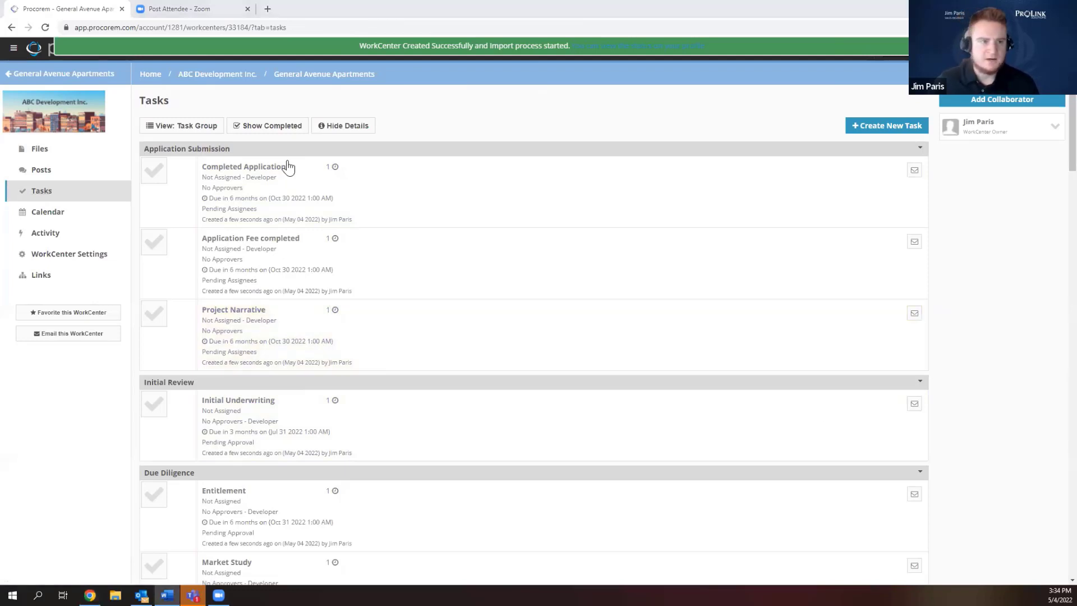
{"action": "left_click", "coordinate": [230, 79]}
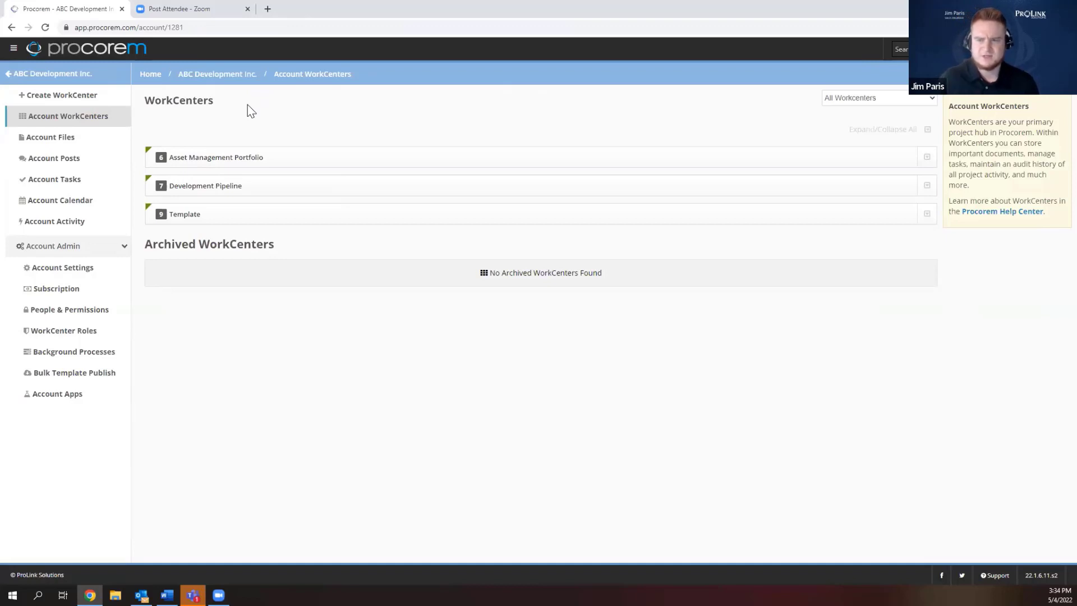
Filter Account Tasks to exclude As Assignee, As Approver, Future and Completed, keeping all users.
{"action": "left_click", "coordinate": [75, 184]}
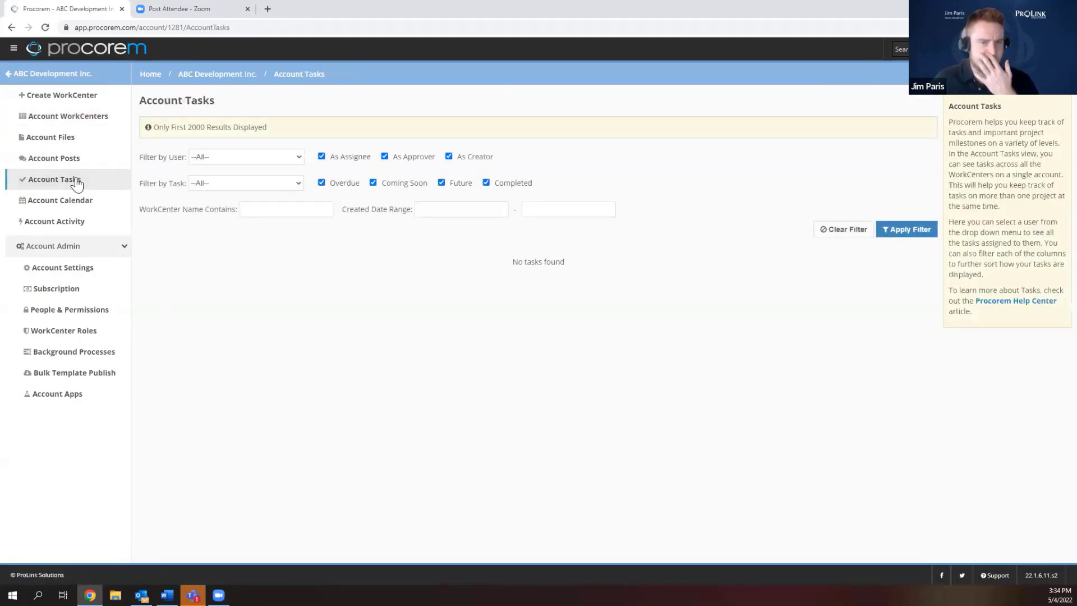
{"action": "left_click", "coordinate": [235, 160]}
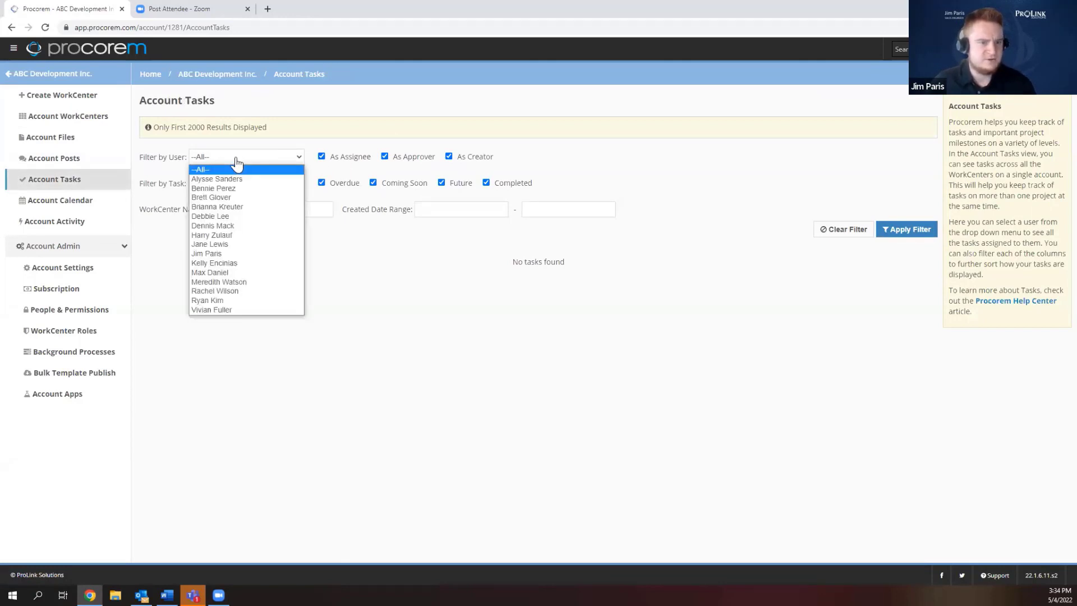
{"action": "left_click", "coordinate": [294, 164]}
{"action": "left_click", "coordinate": [292, 163]}
{"action": "left_click", "coordinate": [293, 163]}
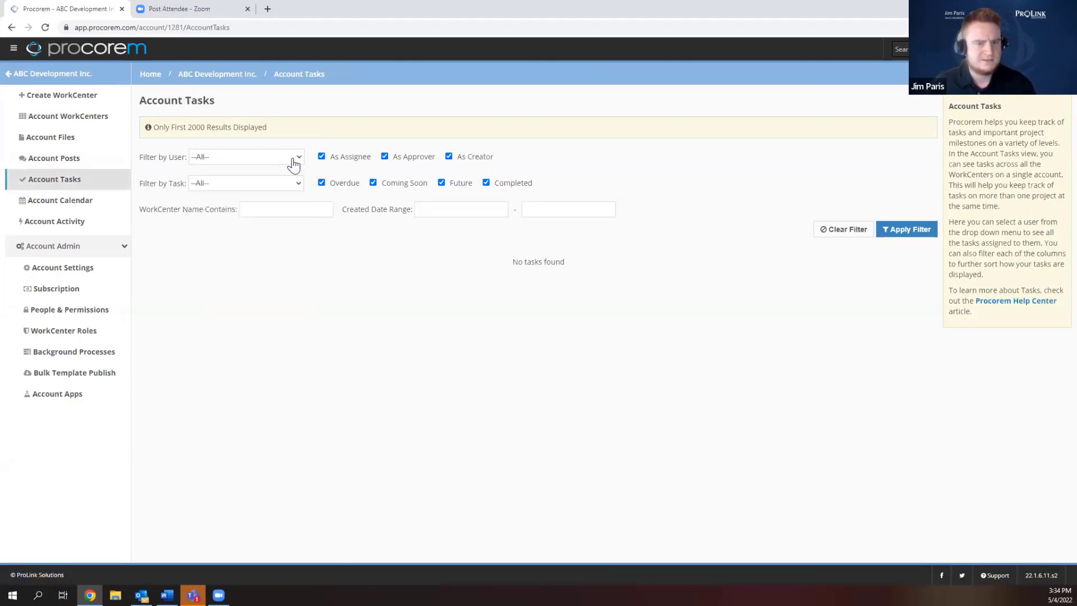
{"action": "left_click", "coordinate": [322, 157]}
{"action": "left_click", "coordinate": [384, 158]}
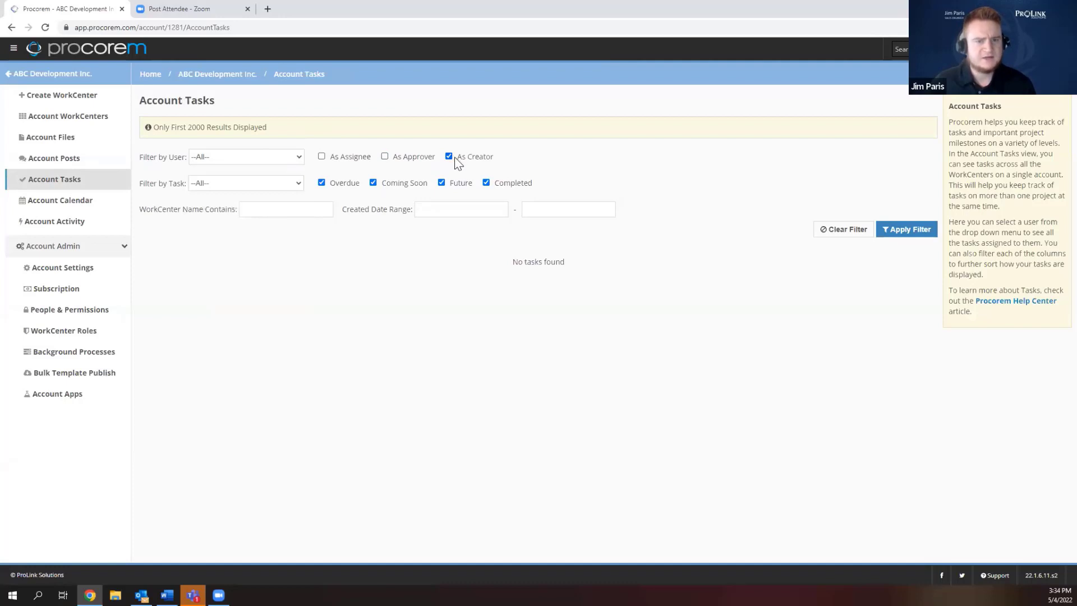
{"action": "left_click", "coordinate": [441, 183]}
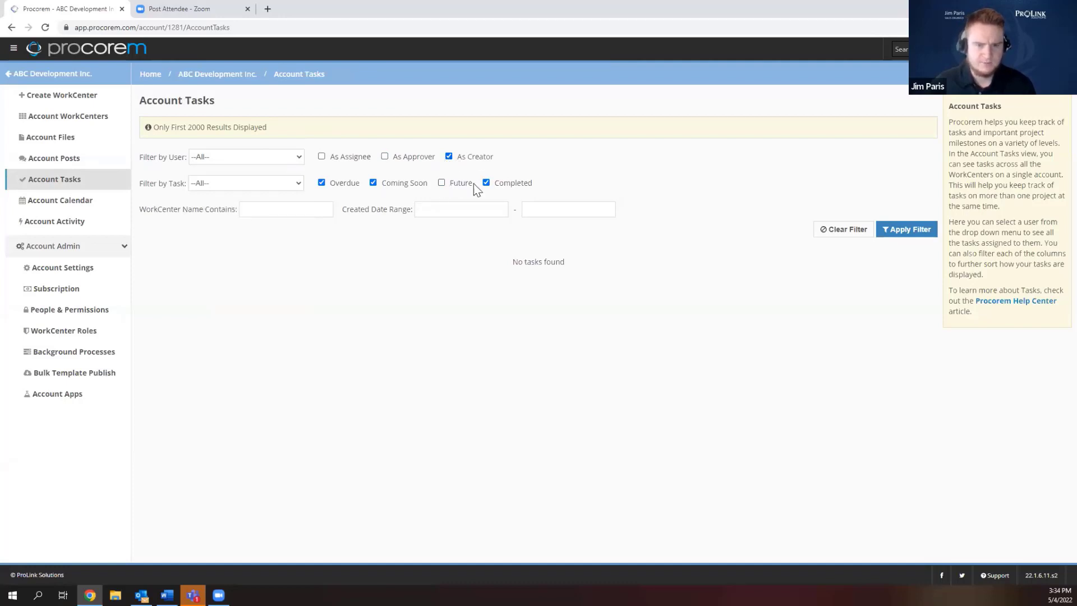
{"action": "left_click", "coordinate": [486, 182]}
{"action": "left_click", "coordinate": [933, 231]}
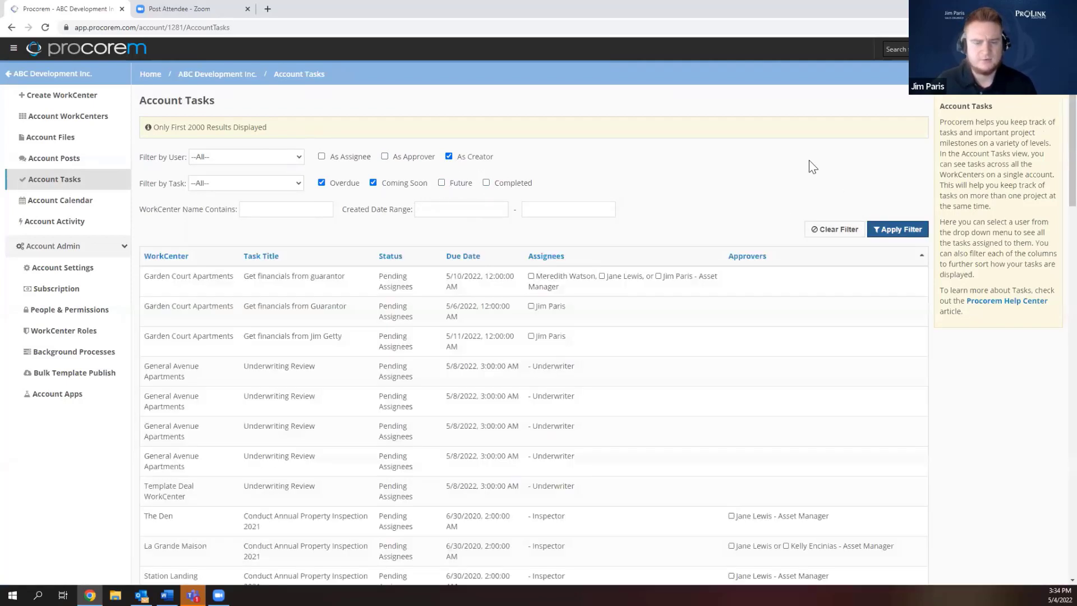
Scroll through the filtered task results, then return to the account's WorkCenters list.
{"action": "scroll", "coordinate": [437, 290], "scroll_direction": "down", "scroll_amount": 2}
{"action": "scroll", "coordinate": [437, 269], "scroll_direction": "down", "scroll_amount": 3}
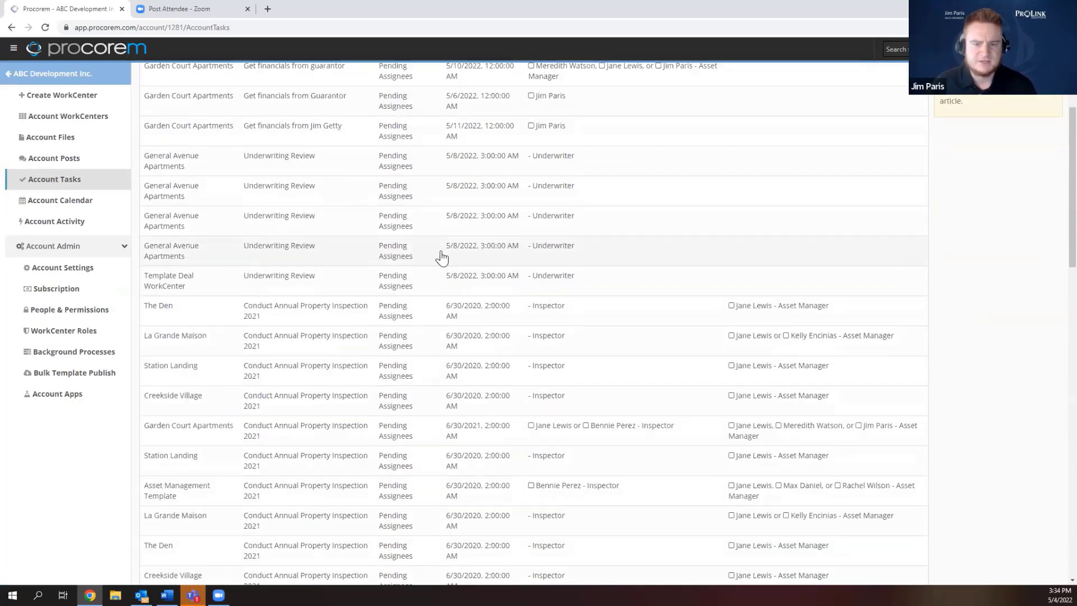
{"action": "scroll", "coordinate": [439, 254], "scroll_direction": "up", "scroll_amount": 3}
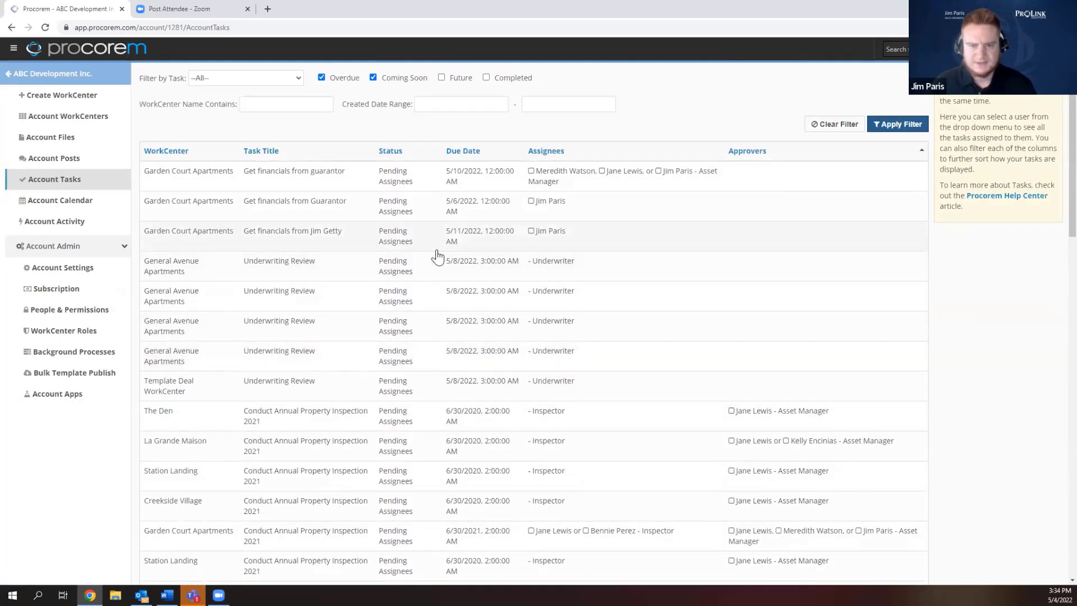
{"action": "scroll", "coordinate": [396, 245], "scroll_direction": "up", "scroll_amount": 2}
{"action": "scroll", "coordinate": [408, 156], "scroll_direction": "down", "scroll_amount": 3}
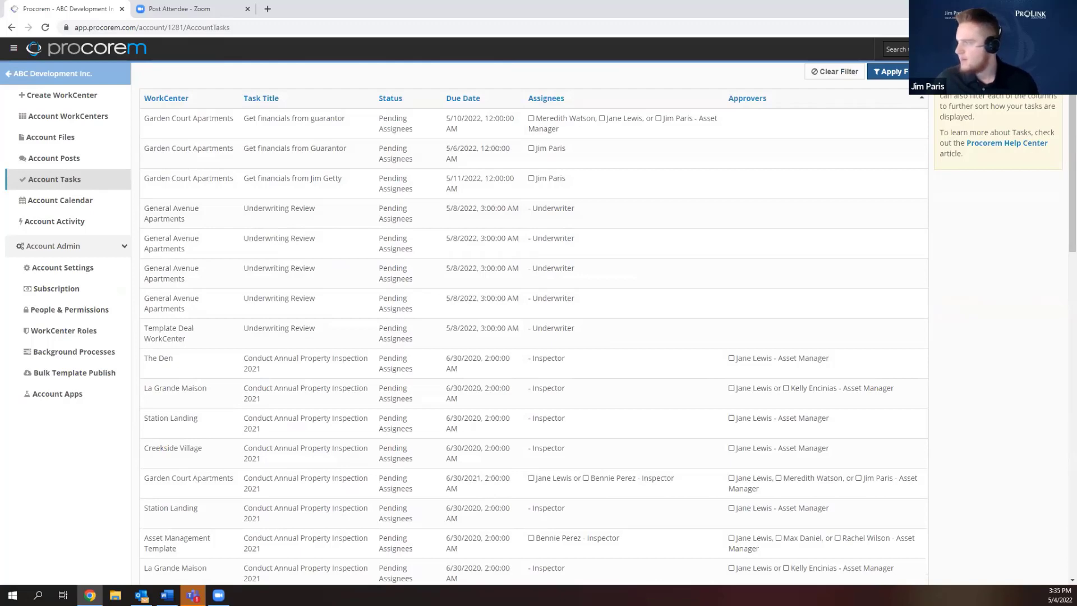
{"action": "scroll", "coordinate": [365, 127], "scroll_direction": "up", "scroll_amount": 3}
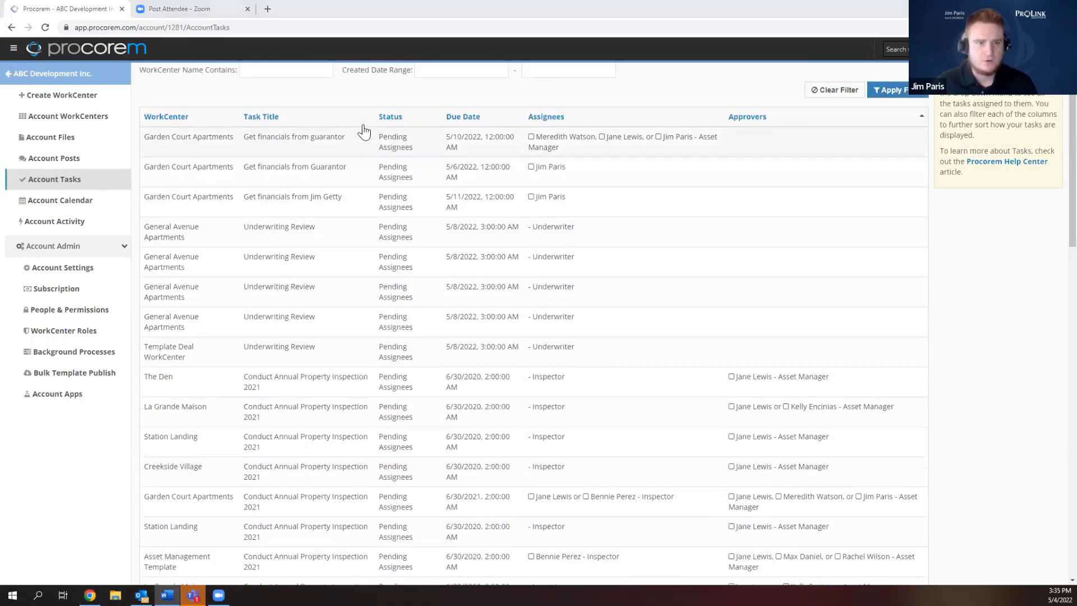
{"action": "left_click", "coordinate": [216, 75]}
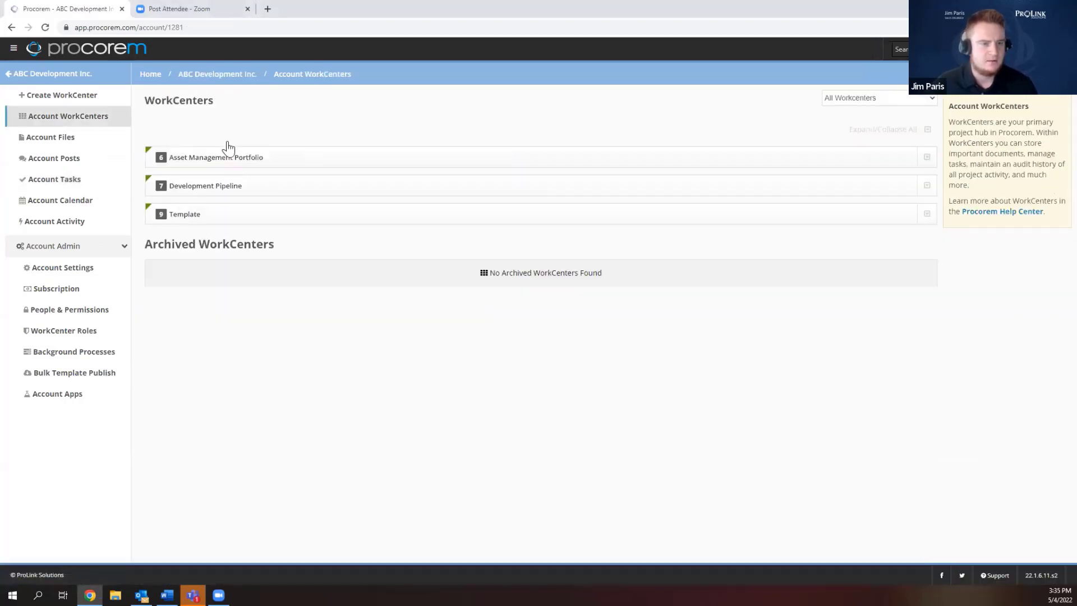
Expand and collapse Asset Management Portfolio and Development Pipeline to review their WorkCenters.
{"action": "left_click", "coordinate": [219, 159]}
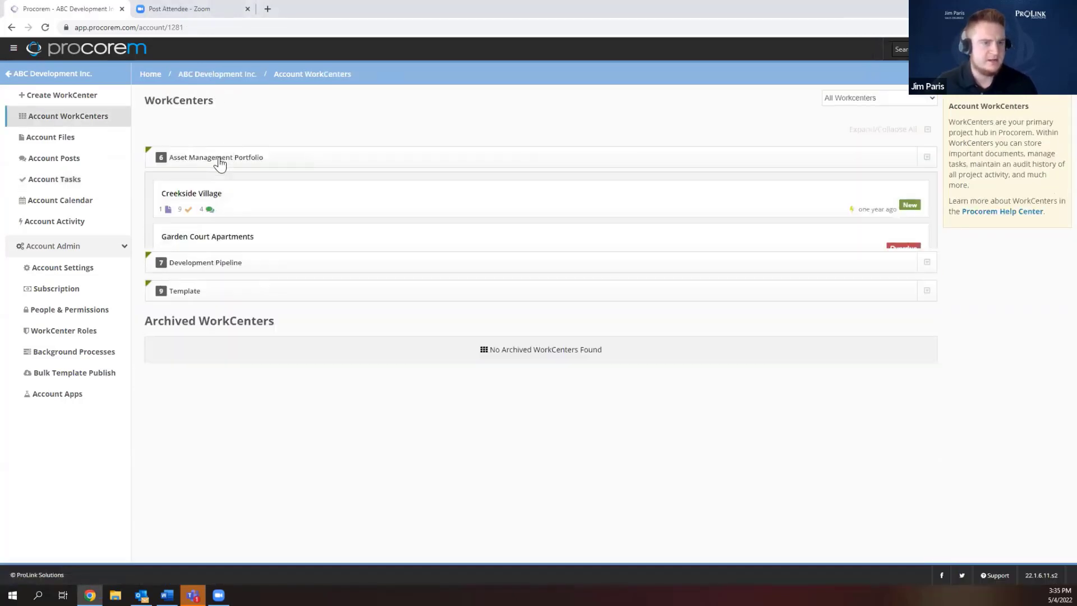
{"action": "left_click", "coordinate": [218, 162]}
{"action": "left_click", "coordinate": [214, 193]}
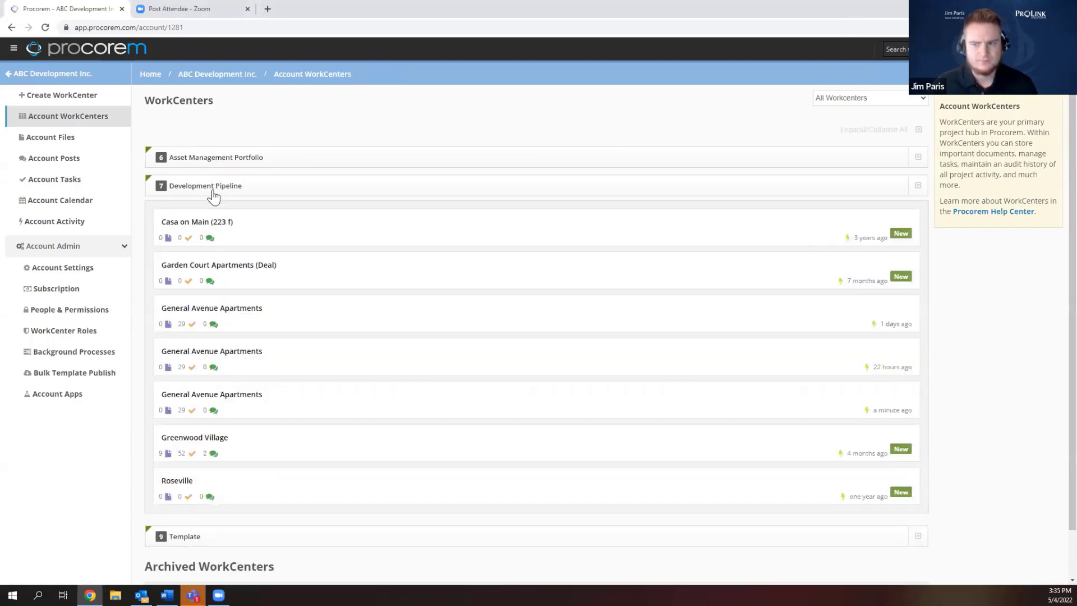
{"action": "left_click", "coordinate": [214, 194]}
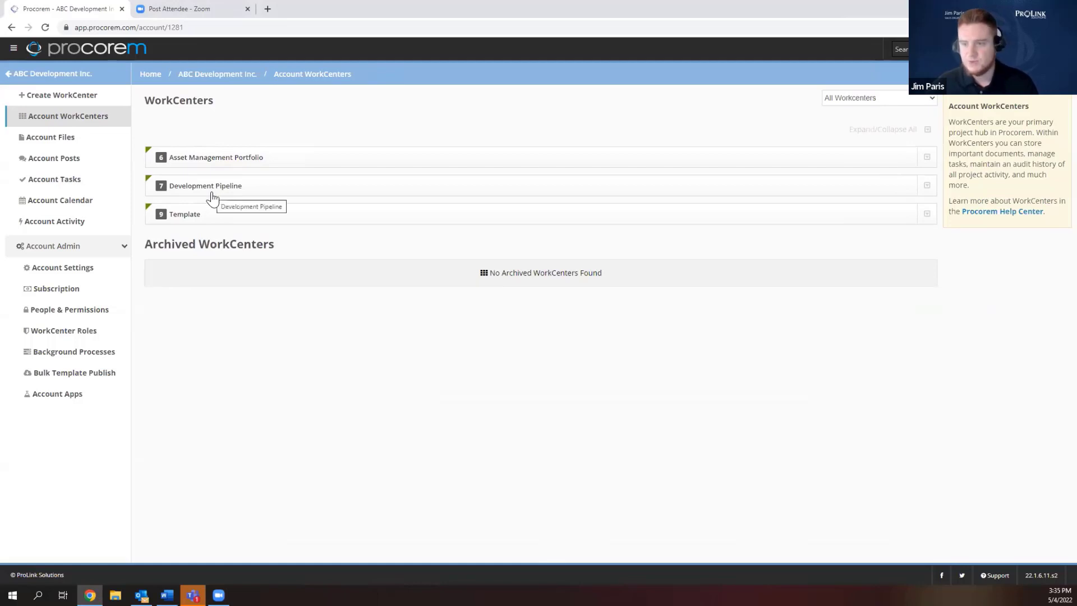
{"action": "left_click", "coordinate": [210, 160]}
{"action": "left_click", "coordinate": [209, 161]}
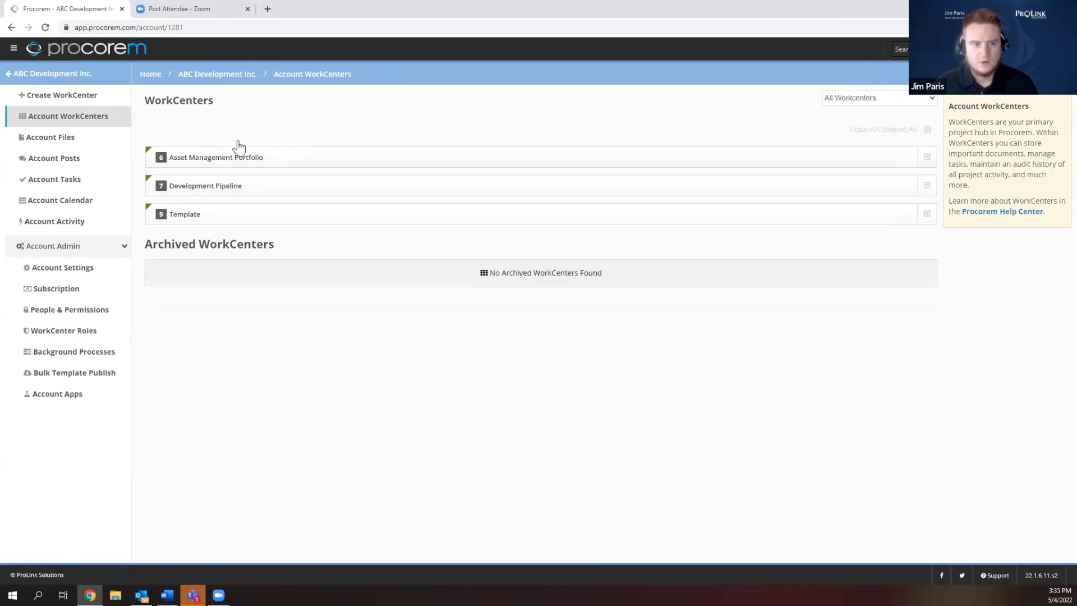
{"action": "left_click", "coordinate": [207, 183]}
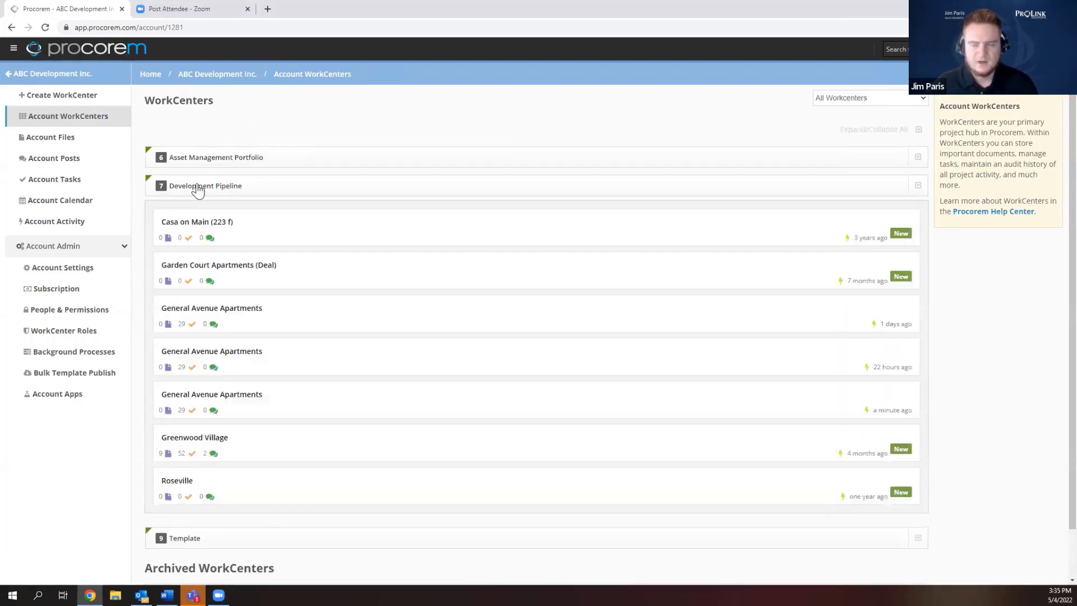
{"action": "left_click", "coordinate": [197, 188]}
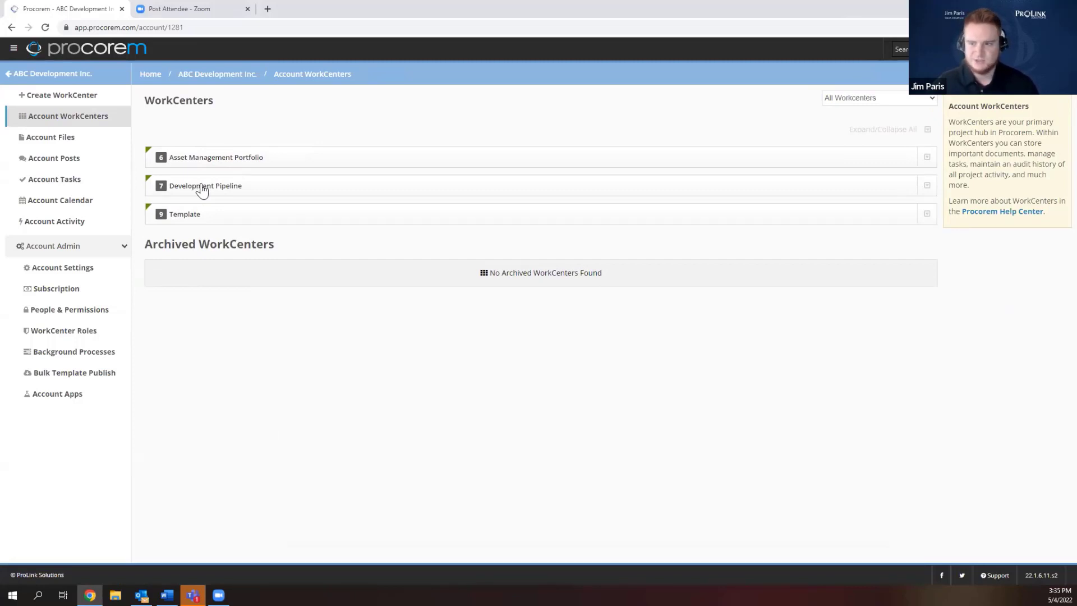
Browse the groups again and open the General Avenue Apartments WorkCenter.
{"action": "left_click", "coordinate": [213, 158]}
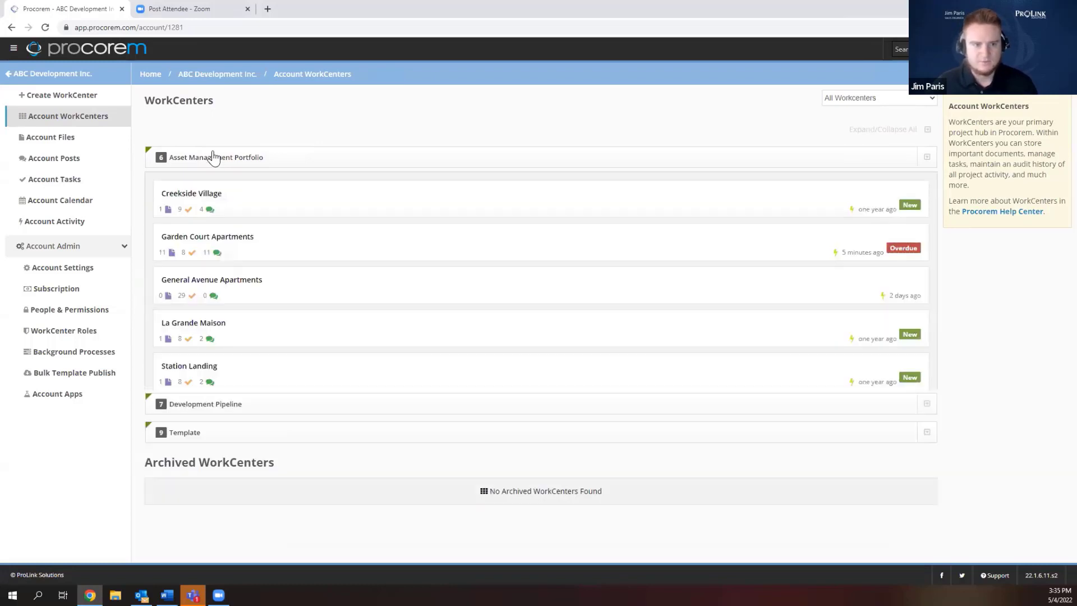
{"action": "left_click", "coordinate": [212, 162]}
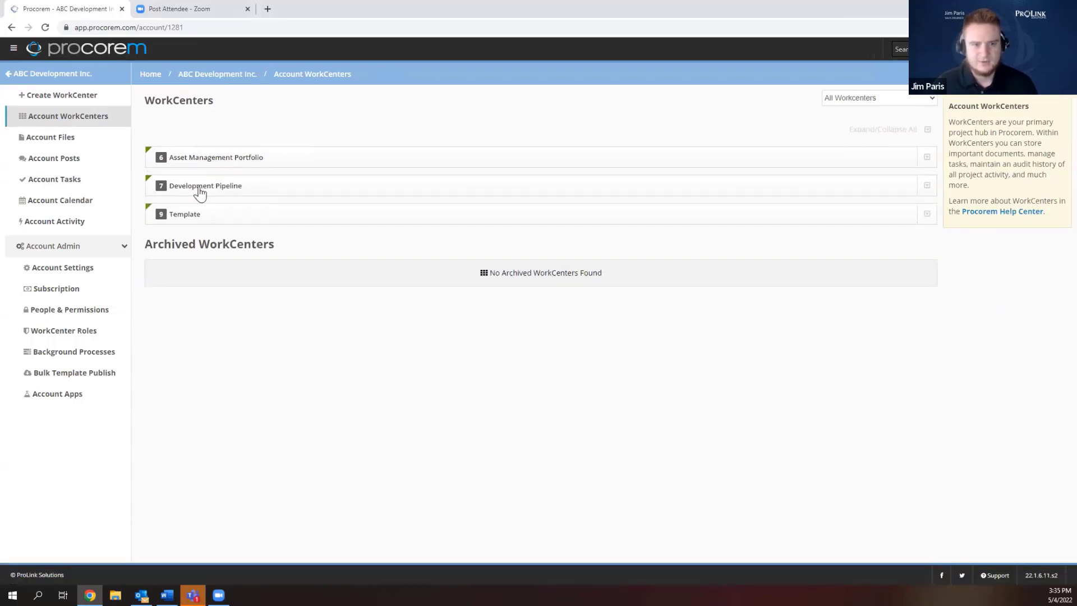
{"action": "left_click", "coordinate": [199, 192]}
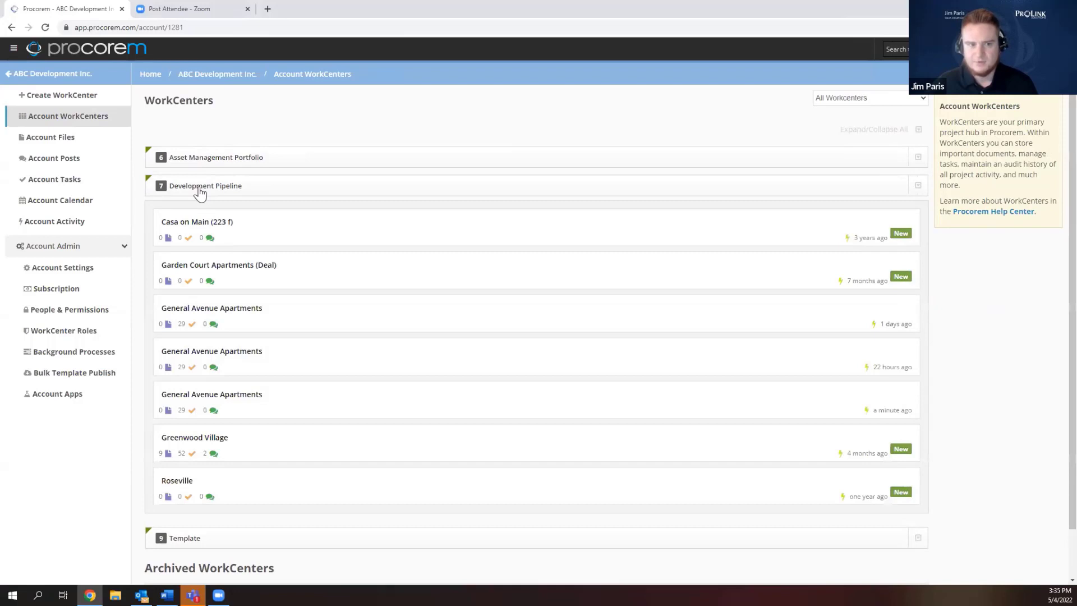
{"action": "left_click", "coordinate": [199, 188]}
{"action": "left_click", "coordinate": [206, 165]}
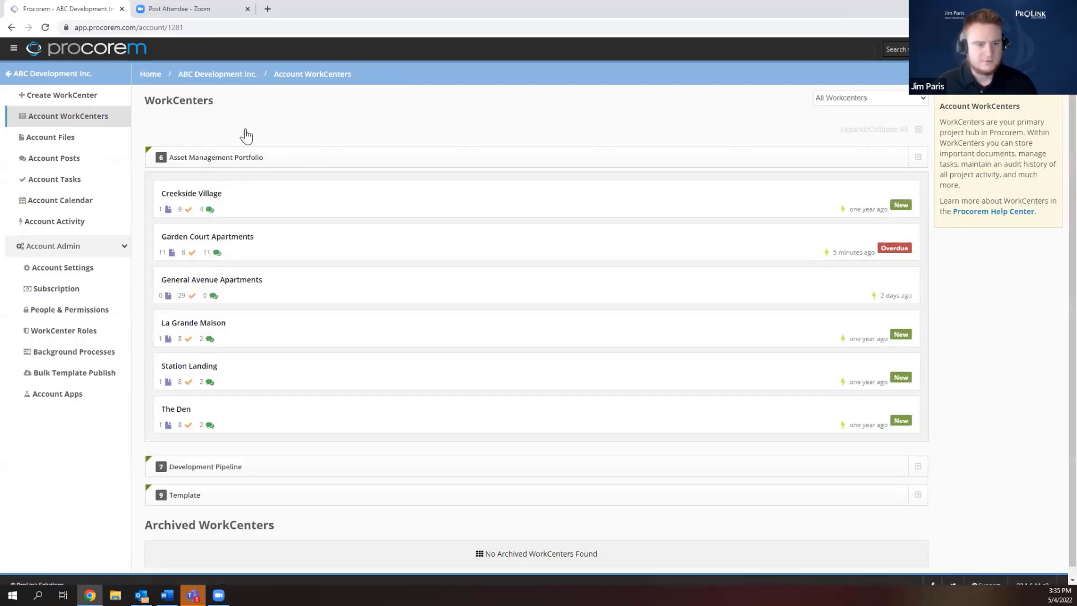
{"action": "left_click", "coordinate": [261, 285]}
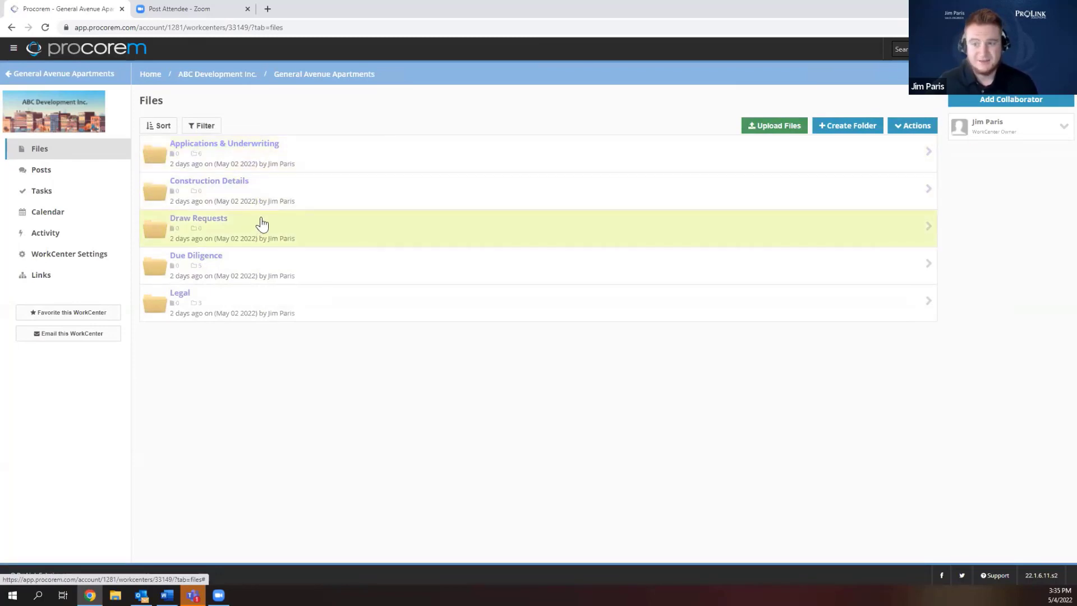
Scroll through General Avenue Apartments' task list, then return to the account WorkCenters list.
{"action": "left_click", "coordinate": [52, 192]}
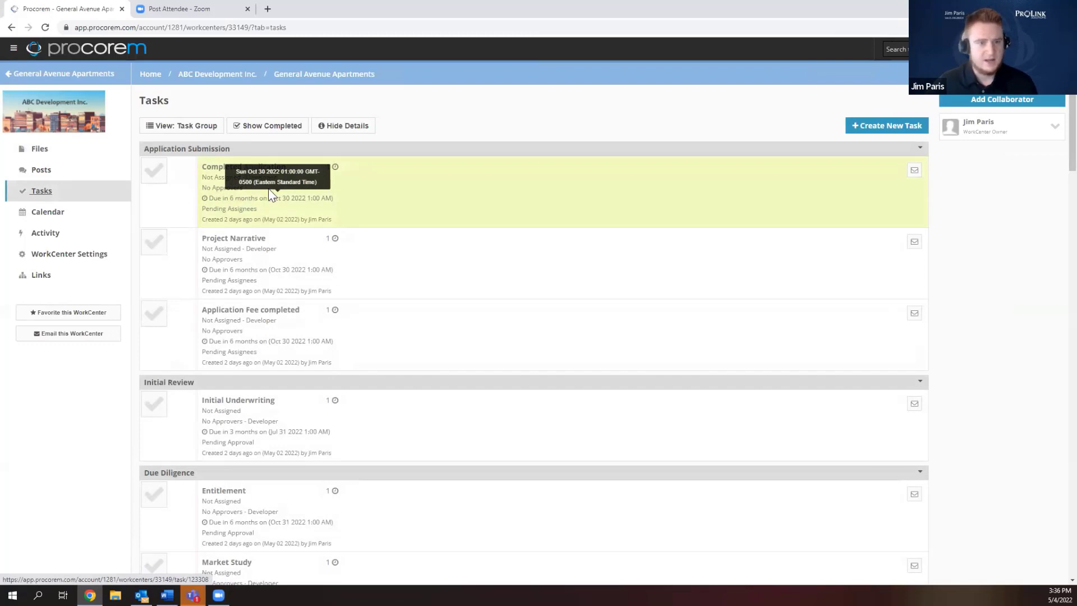
{"action": "scroll", "coordinate": [272, 194], "scroll_direction": "down", "scroll_amount": 2}
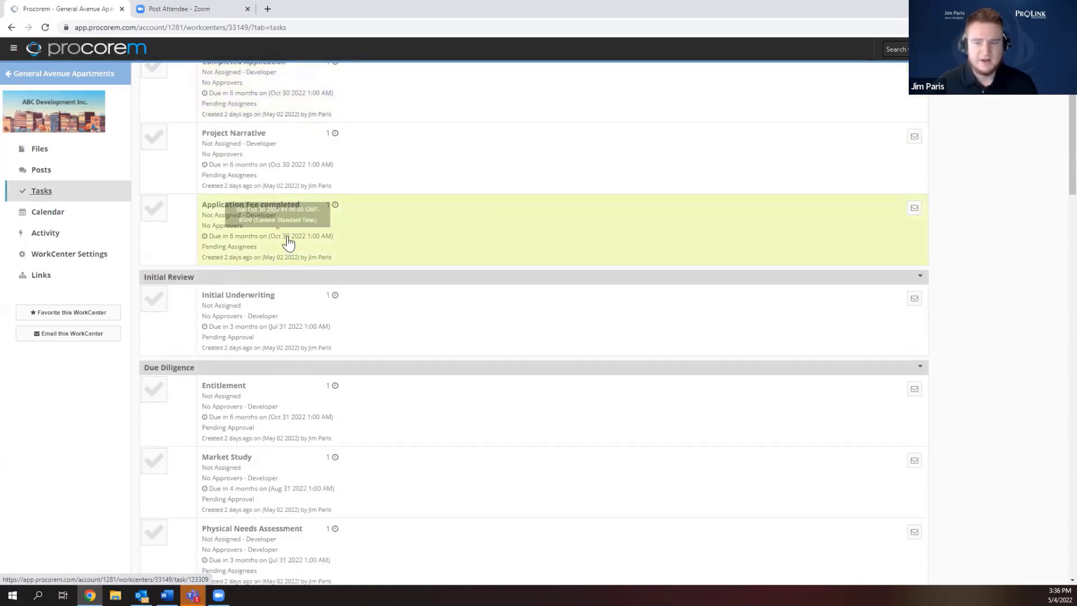
{"action": "scroll", "coordinate": [287, 243], "scroll_direction": "up", "scroll_amount": 2}
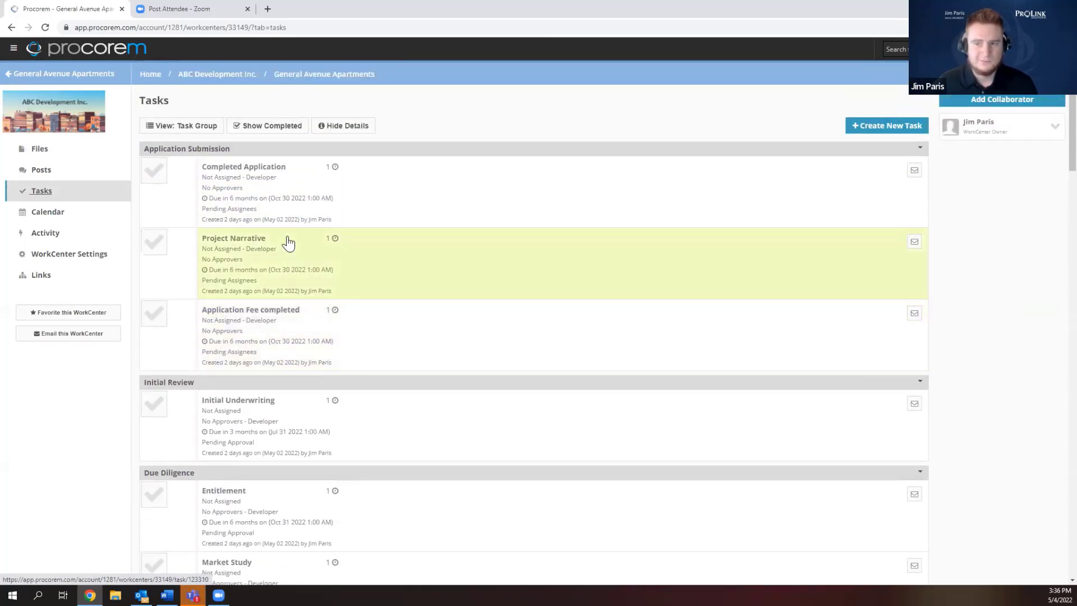
{"action": "left_click", "coordinate": [225, 75]}
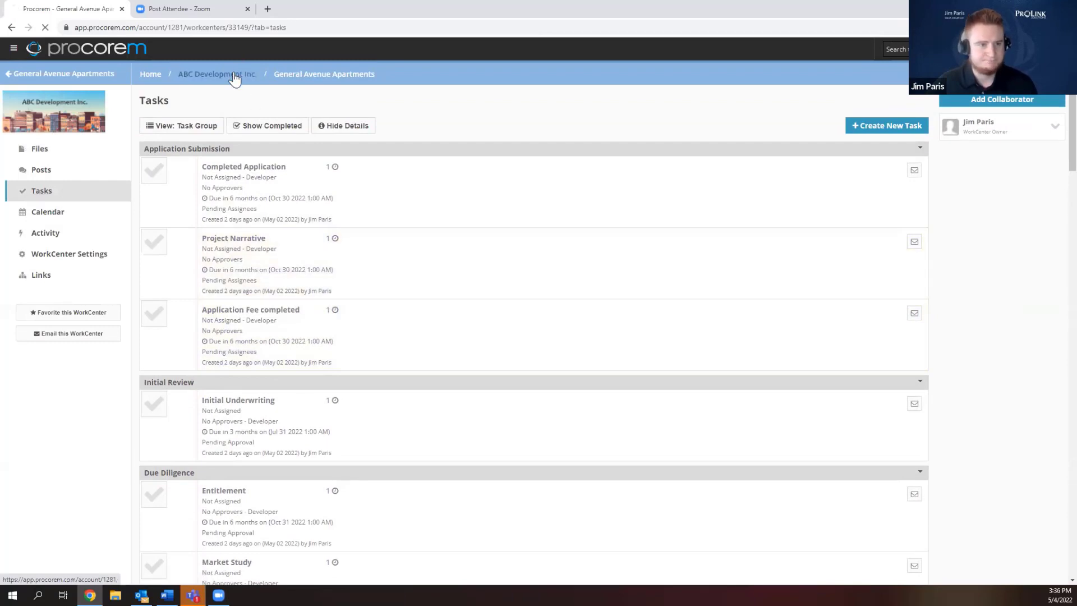
Open Greenwood Village from Development Pipeline, scroll its task list, and return to the overview.
{"action": "left_click", "coordinate": [309, 187]}
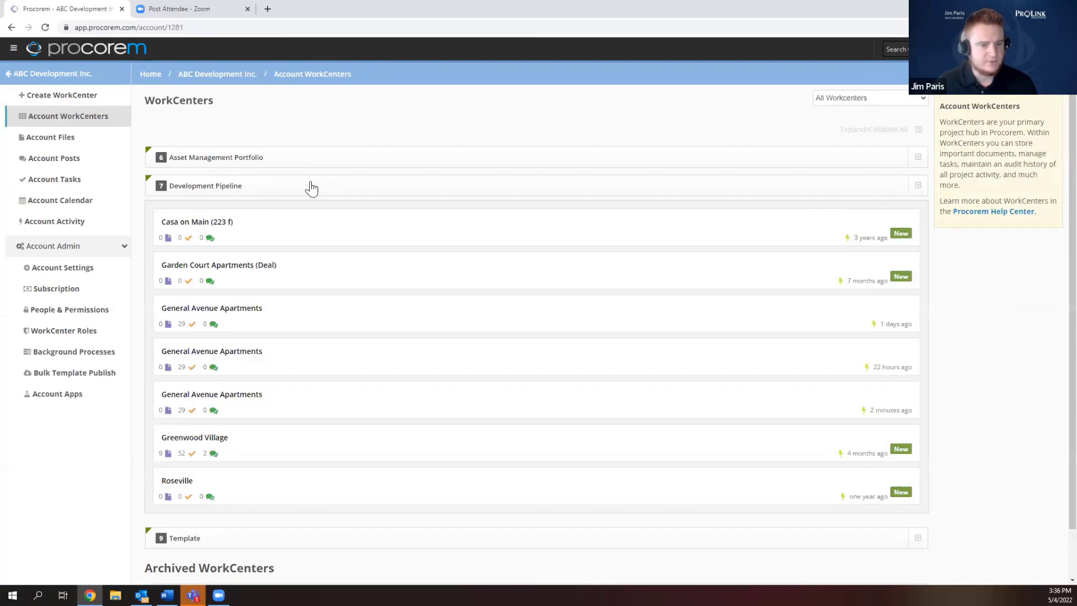
{"action": "scroll", "coordinate": [312, 188], "scroll_direction": "down", "scroll_amount": 2}
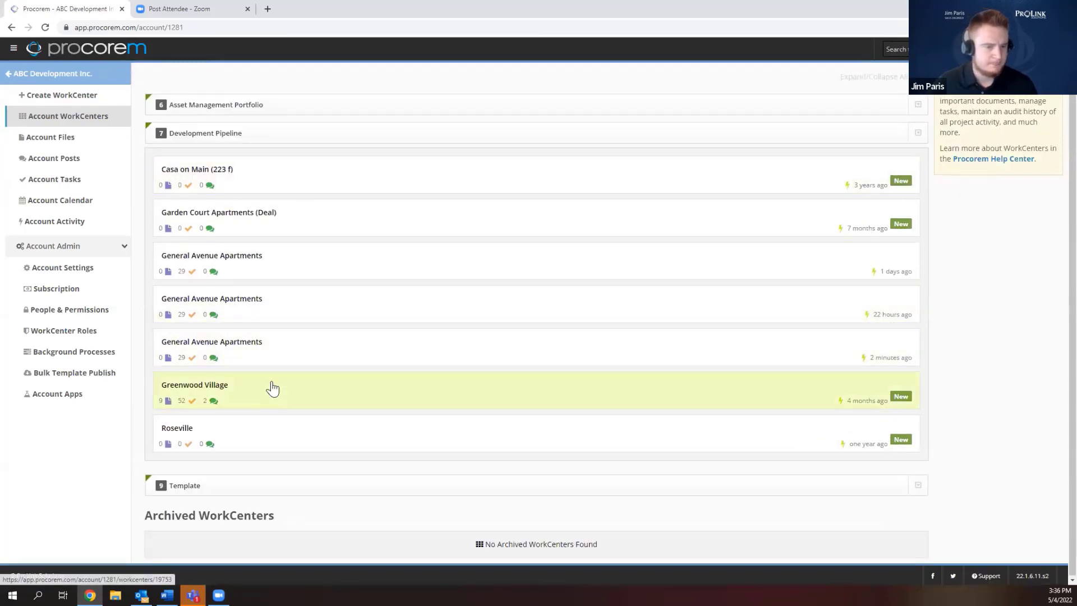
{"action": "left_click", "coordinate": [251, 384]}
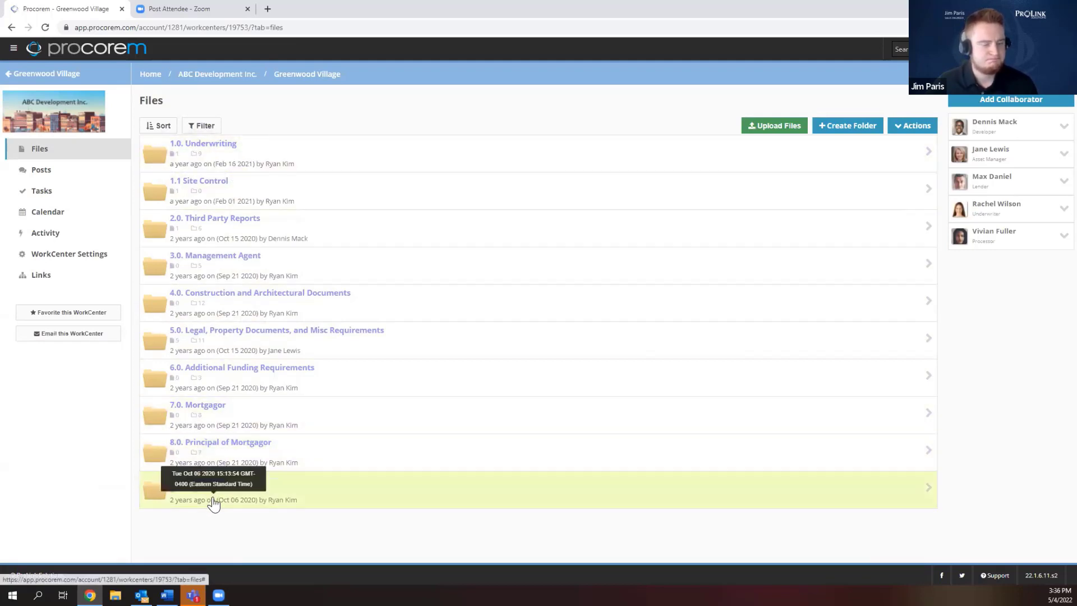
{"action": "left_click", "coordinate": [50, 191]}
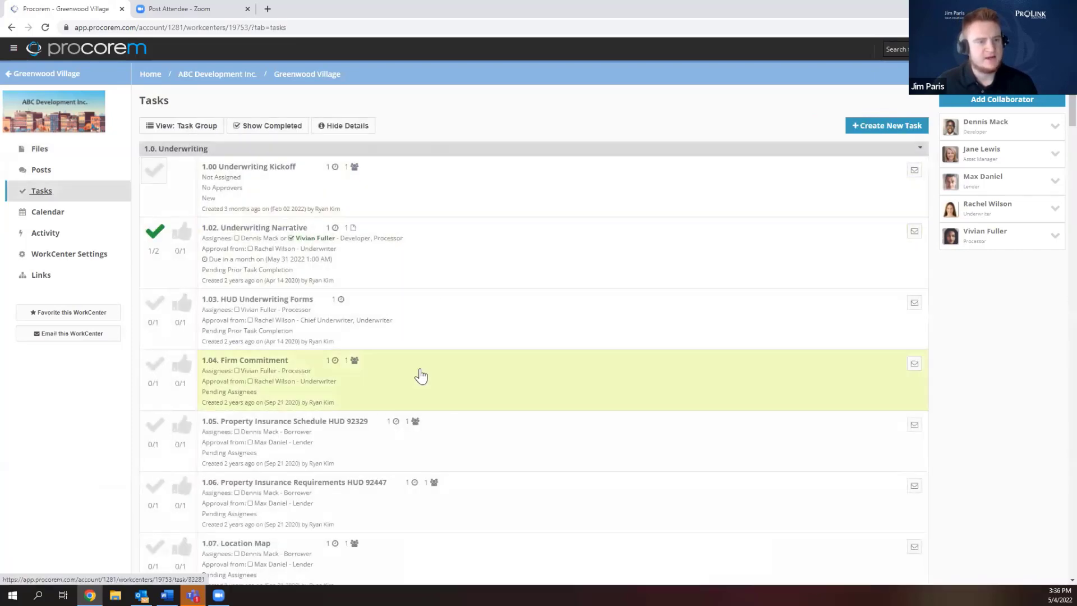
{"action": "scroll", "coordinate": [420, 375], "scroll_direction": "down", "scroll_amount": 6}
{"action": "scroll", "coordinate": [422, 378], "scroll_direction": "up", "scroll_amount": 6}
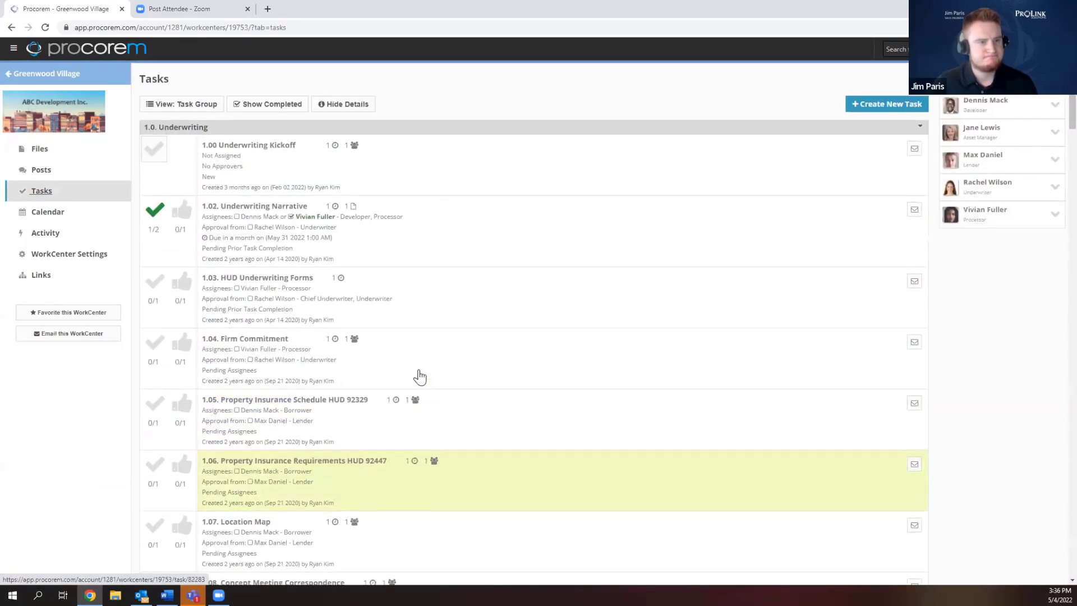
{"action": "left_click", "coordinate": [216, 74]}
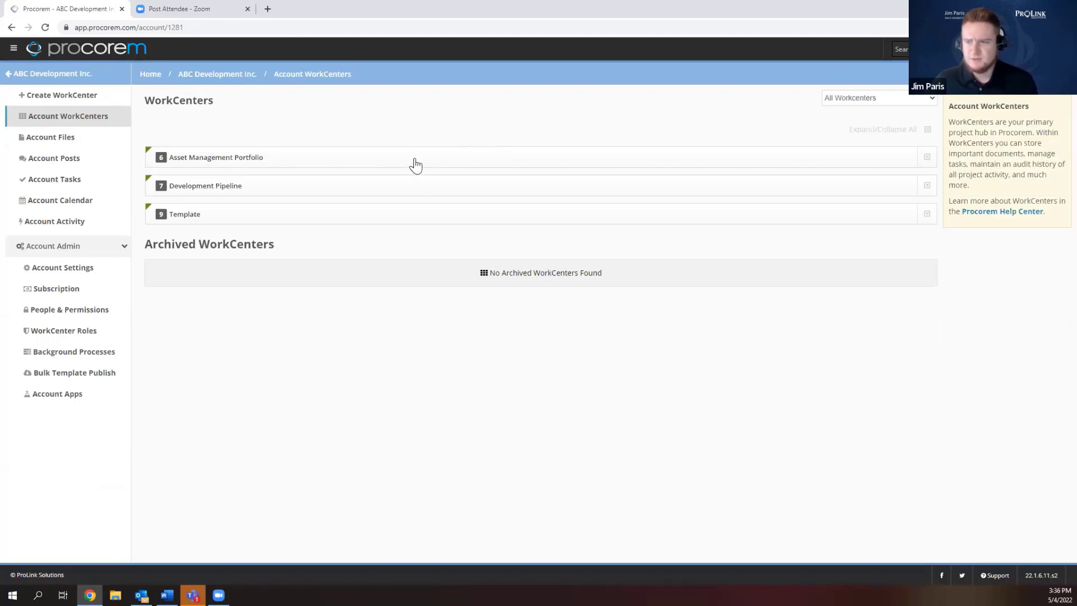
Expand the Asset Management Portfolio group and open Garden Court Apartments from it.
{"action": "left_click", "coordinate": [446, 168]}
{"action": "left_click", "coordinate": [447, 169]}
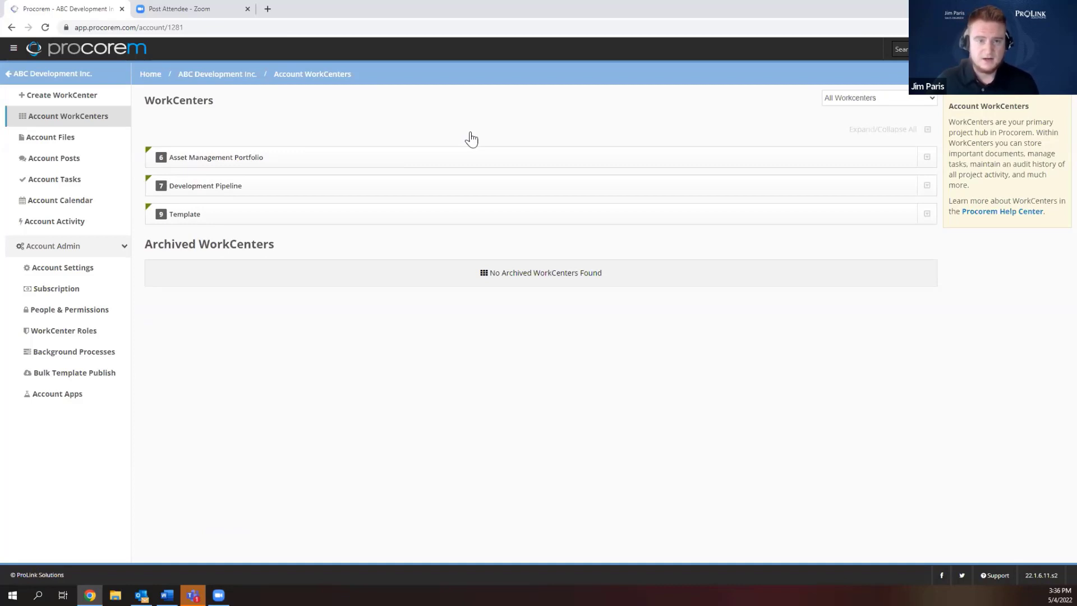
{"action": "left_click", "coordinate": [497, 160]}
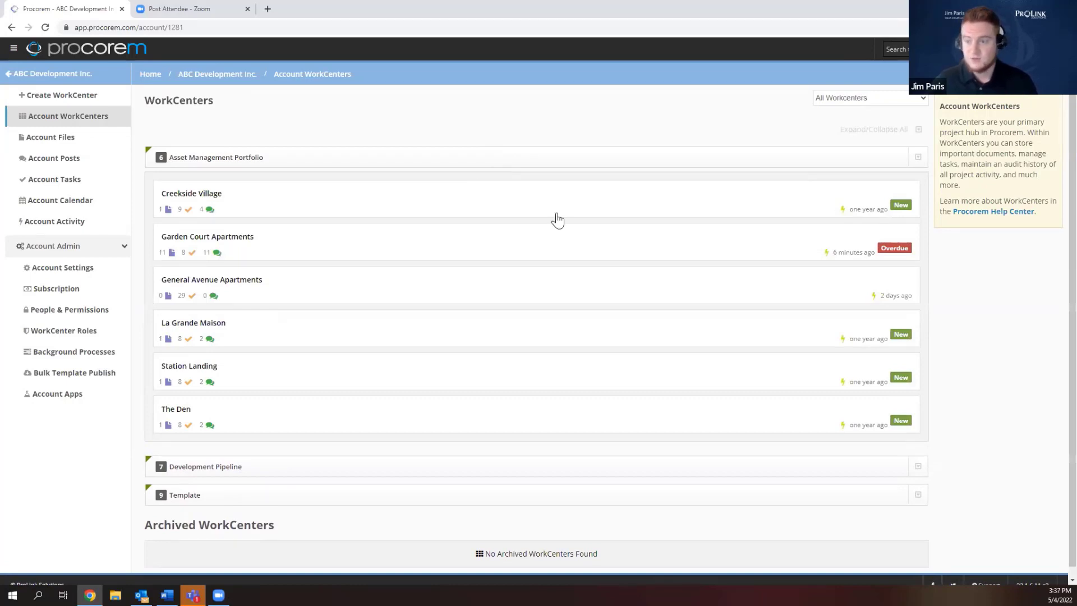
{"action": "left_click", "coordinate": [471, 161]}
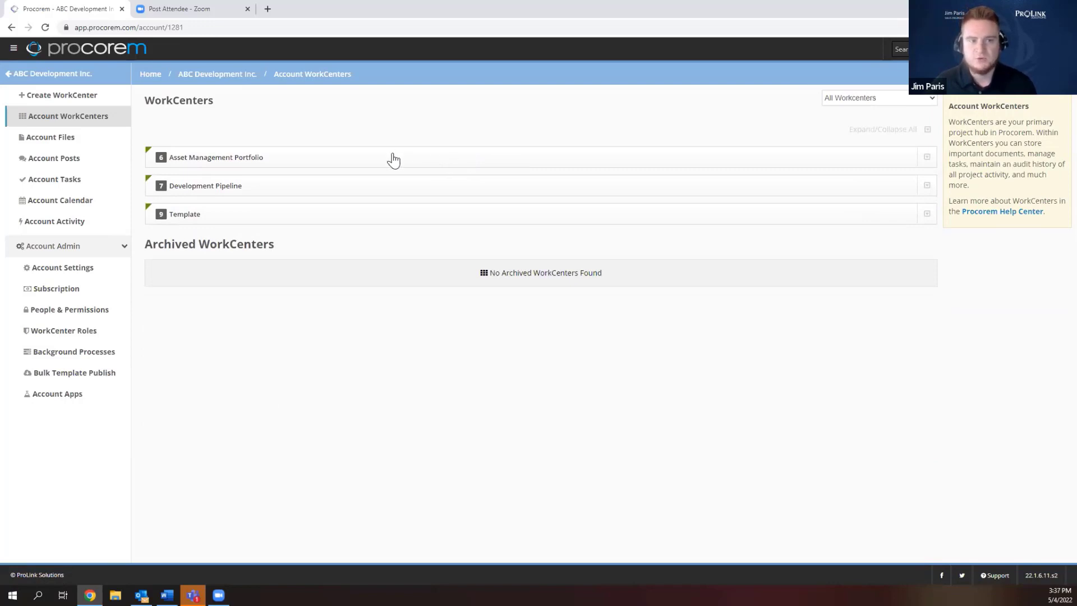
{"action": "left_click", "coordinate": [392, 160]}
{"action": "left_click", "coordinate": [392, 163]}
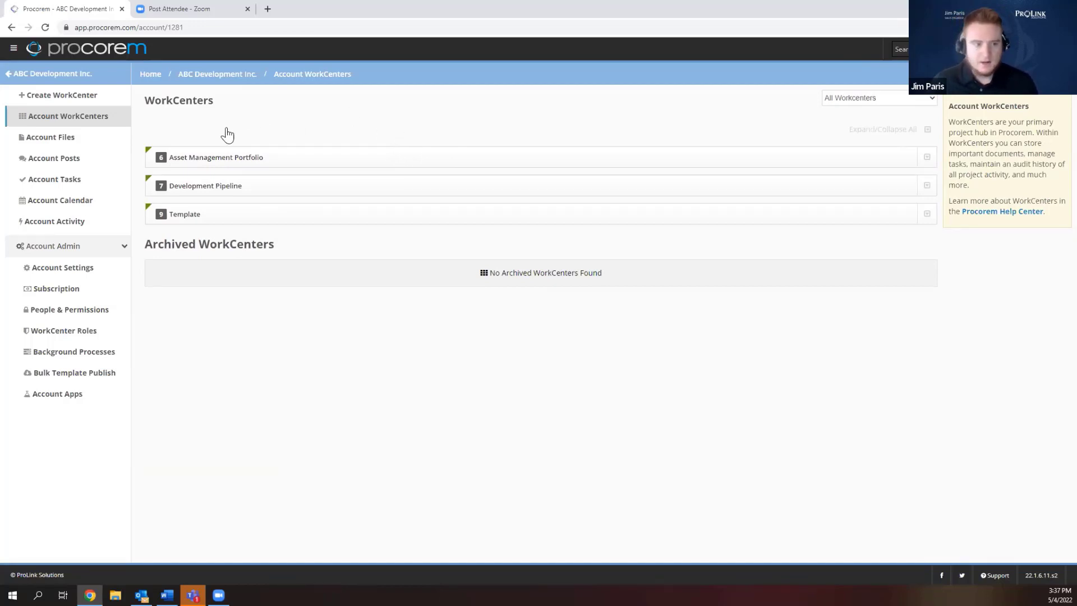
{"action": "left_click", "coordinate": [223, 159]}
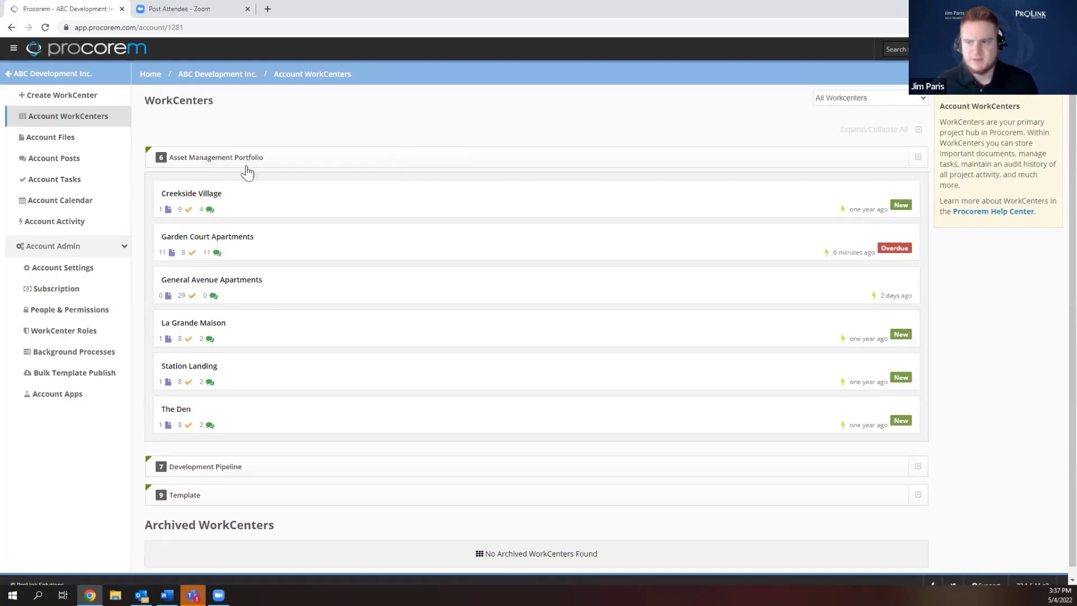
{"action": "left_click", "coordinate": [252, 251]}
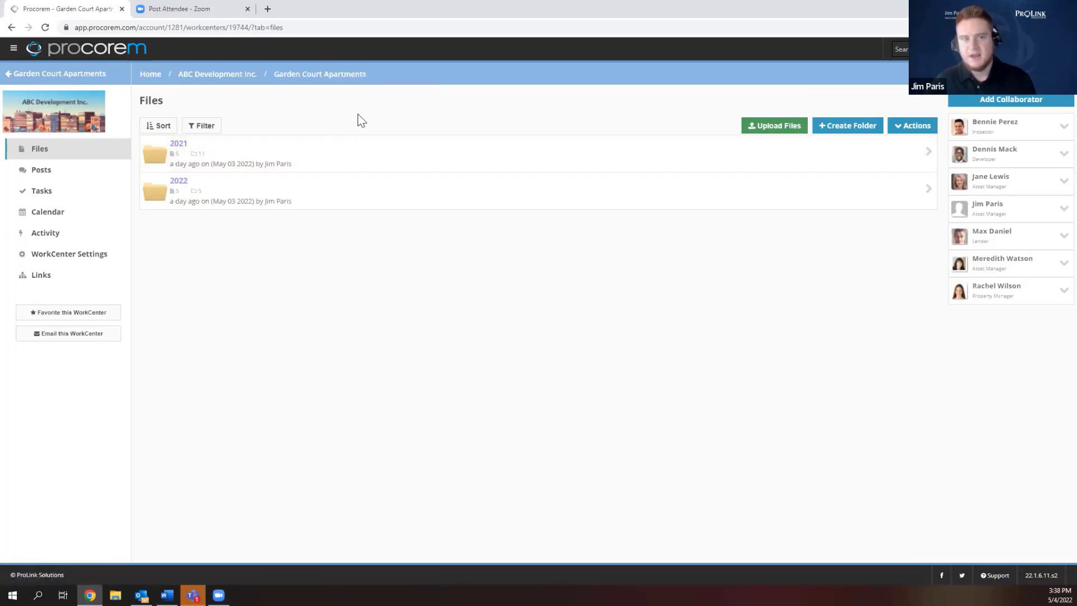
Show Garden Court Apartments' Links page, then open the account options menu.
{"action": "left_click", "coordinate": [56, 277]}
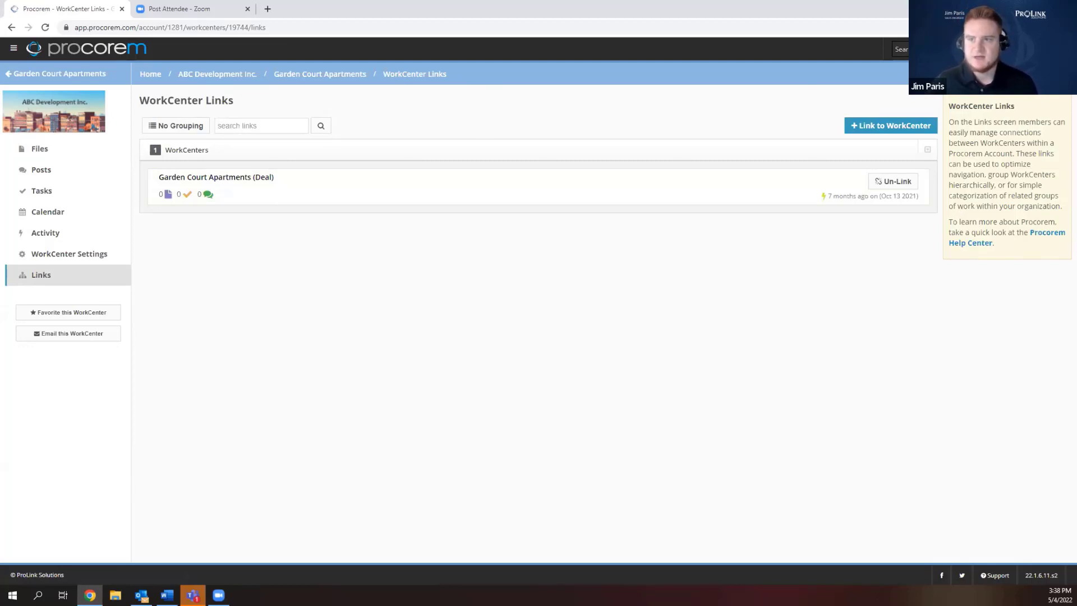
{"action": "left_click", "coordinate": [1049, 50]}
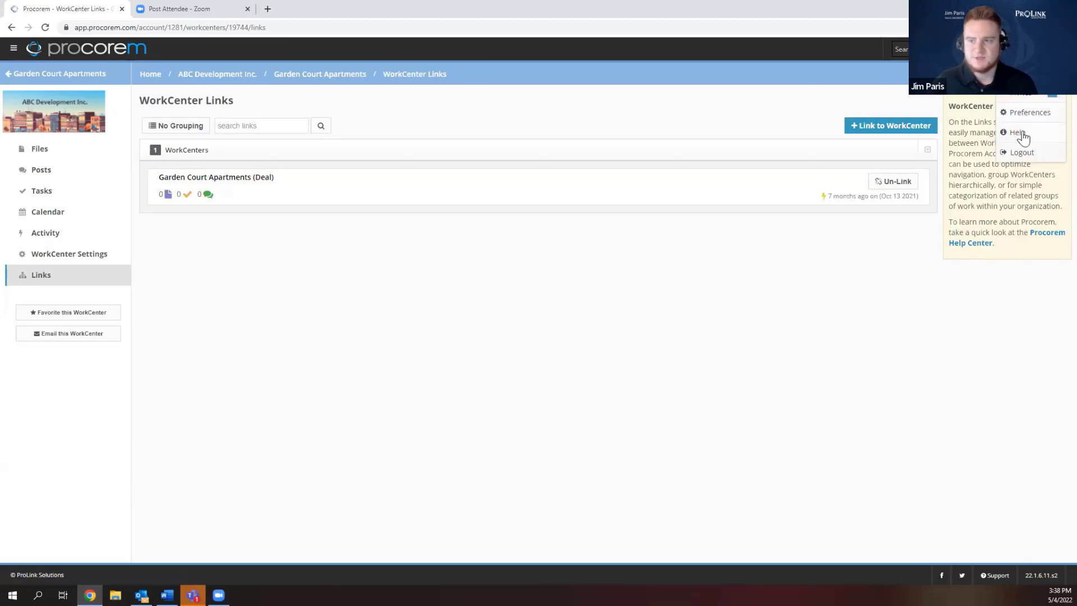
Open the Help Center and search for 'workcenter templates'.
{"action": "left_click", "coordinate": [1019, 136]}
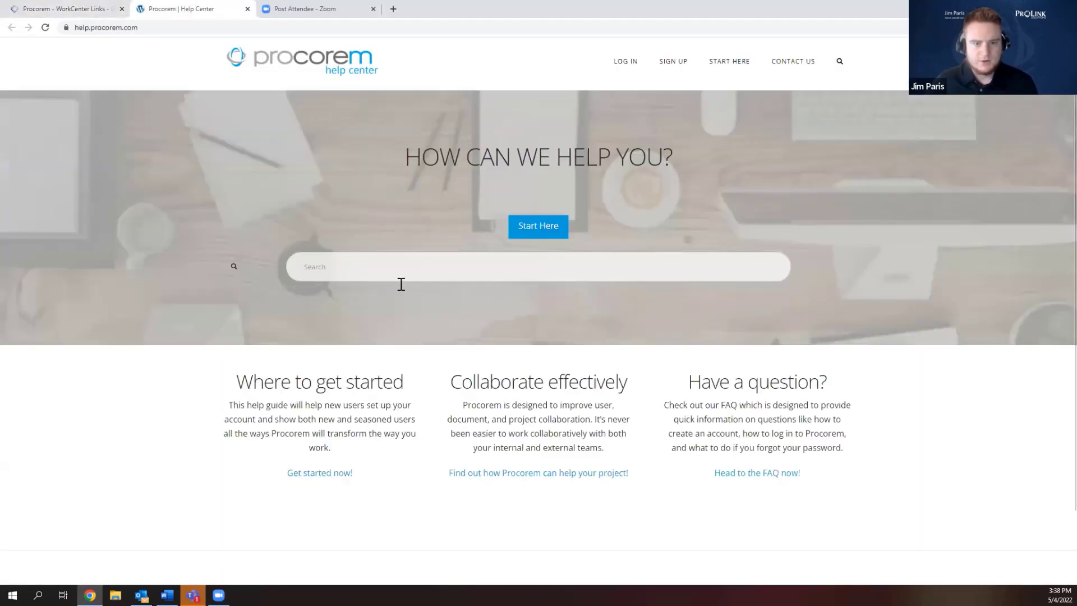
{"action": "left_click", "coordinate": [391, 267]}
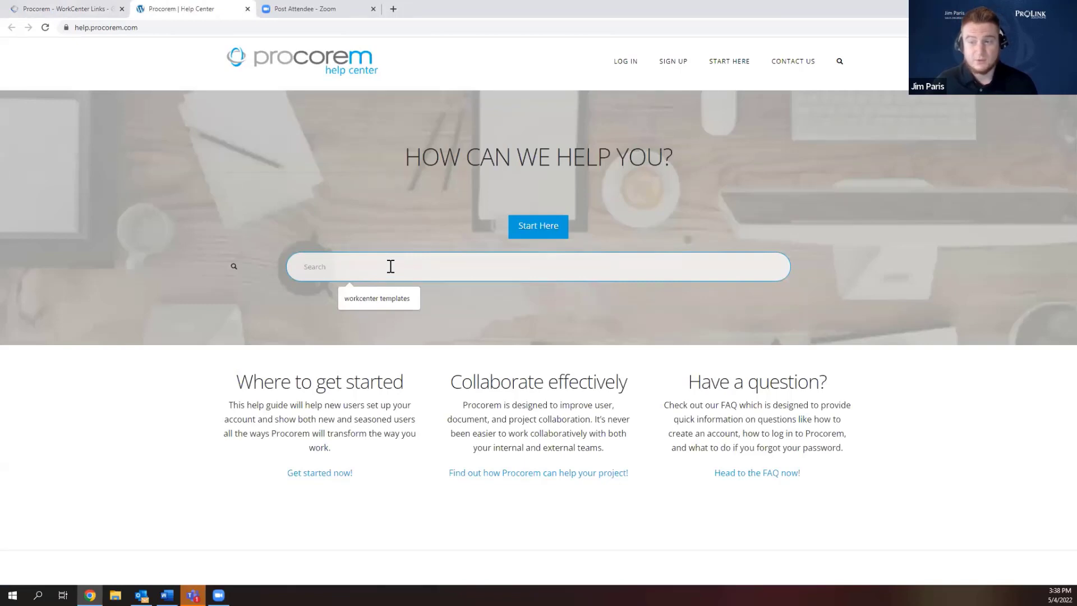
{"action": "left_click", "coordinate": [380, 298]}
{"action": "key", "text": "Return"}
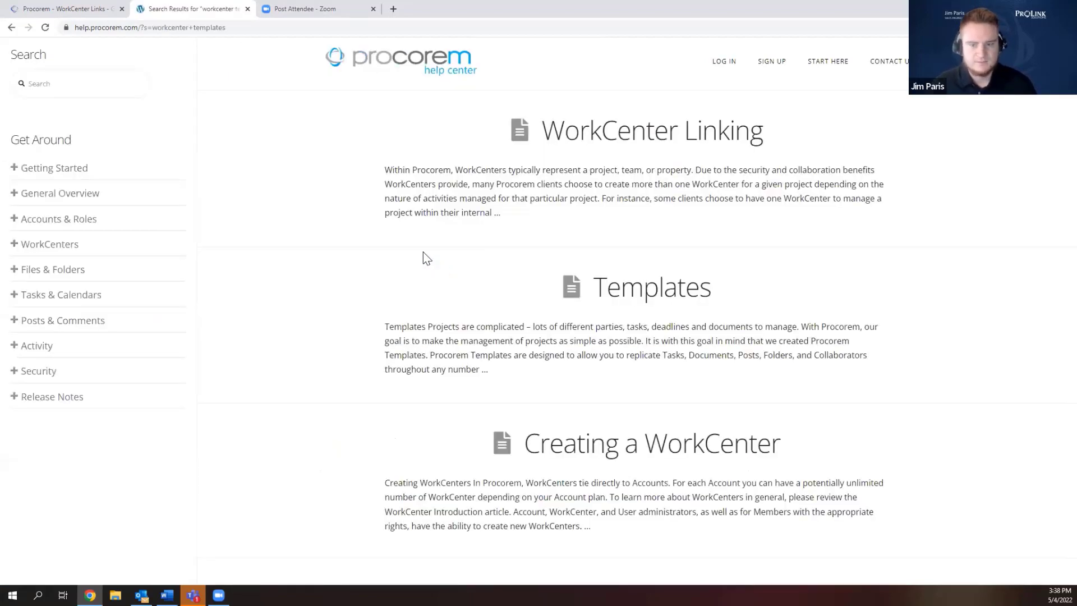
{"action": "scroll", "coordinate": [483, 385], "scroll_direction": "down", "scroll_amount": 3}
Open and scroll through the Creating a WorkCenter article, then stop sharing the screen.
{"action": "left_click", "coordinate": [571, 307]}
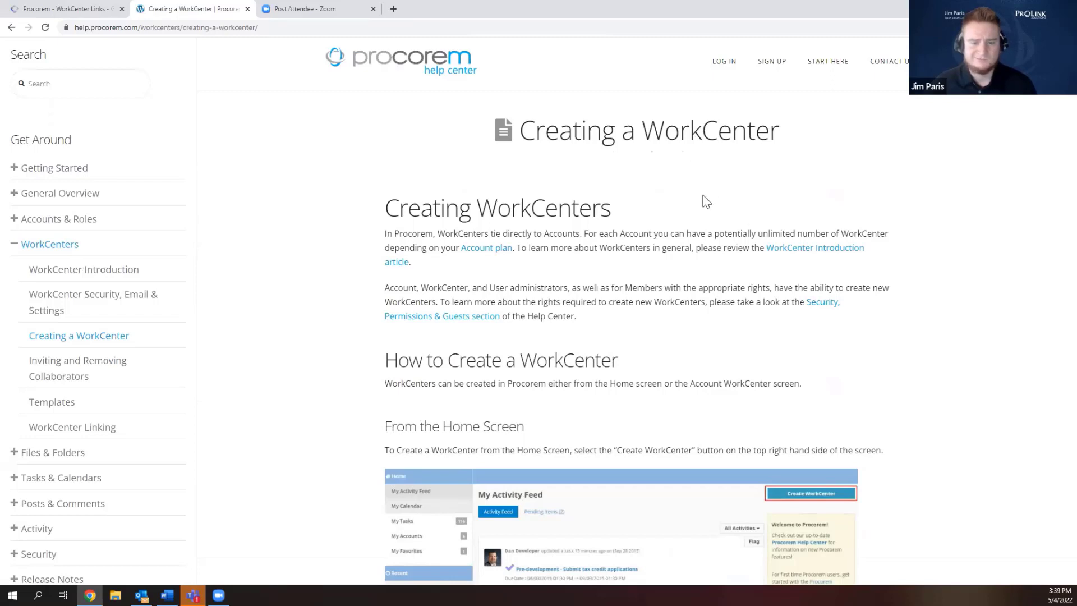
{"action": "scroll", "coordinate": [706, 194], "scroll_direction": "down", "scroll_amount": 2}
{"action": "scroll", "coordinate": [708, 188], "scroll_direction": "down", "scroll_amount": 1}
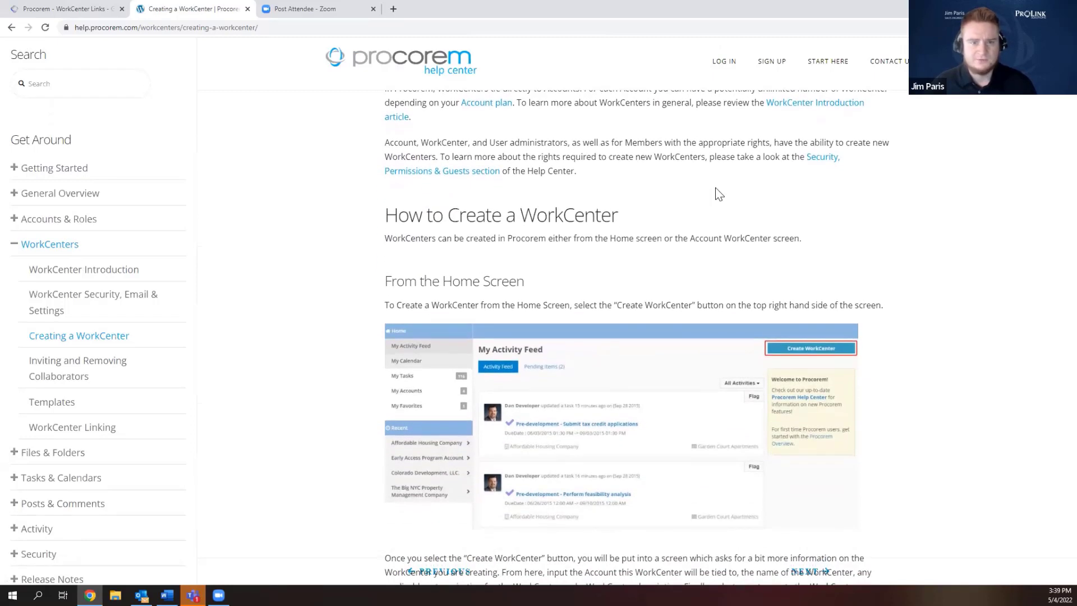
{"action": "scroll", "coordinate": [721, 200], "scroll_direction": "up", "scroll_amount": 2}
{"action": "scroll", "coordinate": [727, 205], "scroll_direction": "up", "scroll_amount": 1}
{"action": "scroll", "coordinate": [728, 204], "scroll_direction": "down", "scroll_amount": 2}
{"action": "scroll", "coordinate": [728, 204], "scroll_direction": "up", "scroll_amount": 1}
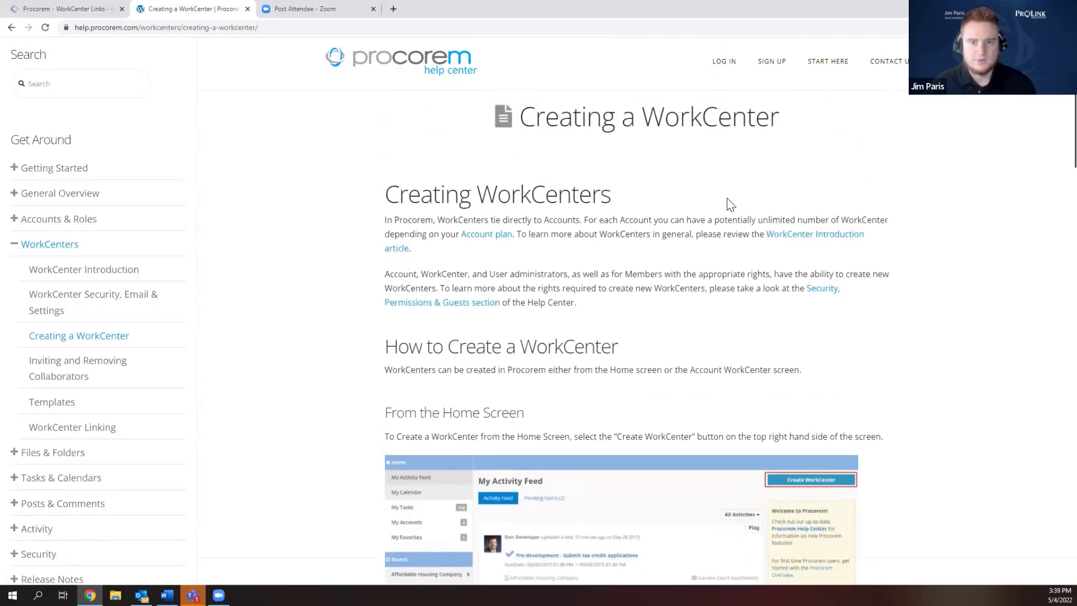
{"action": "scroll", "coordinate": [728, 204], "scroll_direction": "down", "scroll_amount": 1}
{"action": "scroll", "coordinate": [728, 204], "scroll_direction": "down", "scroll_amount": 5}
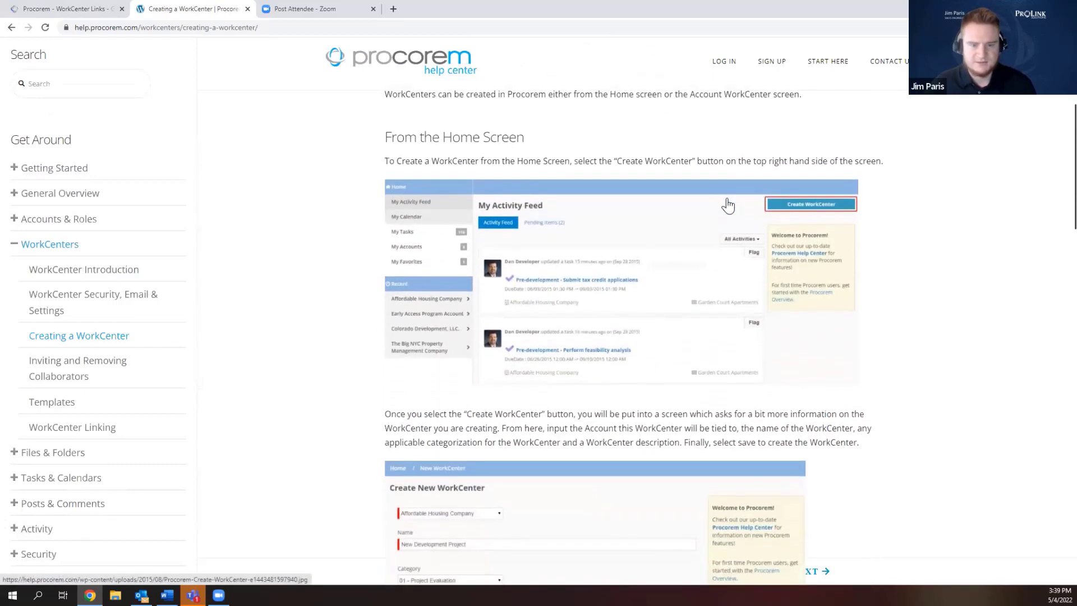
{"action": "scroll", "coordinate": [727, 205], "scroll_direction": "down", "scroll_amount": 8}
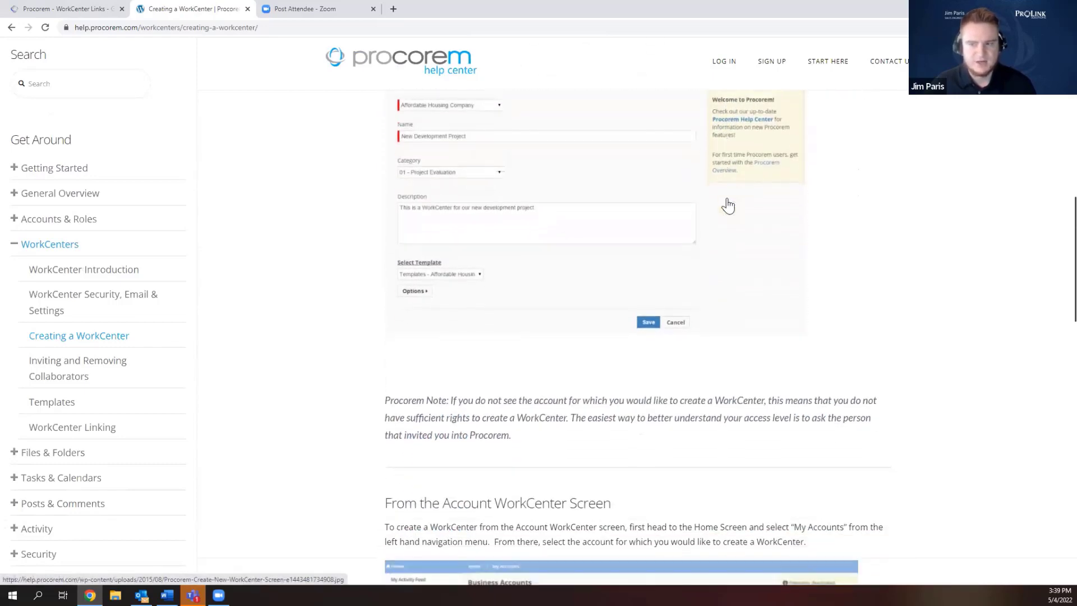
{"action": "scroll", "coordinate": [728, 205], "scroll_direction": "down", "scroll_amount": 4}
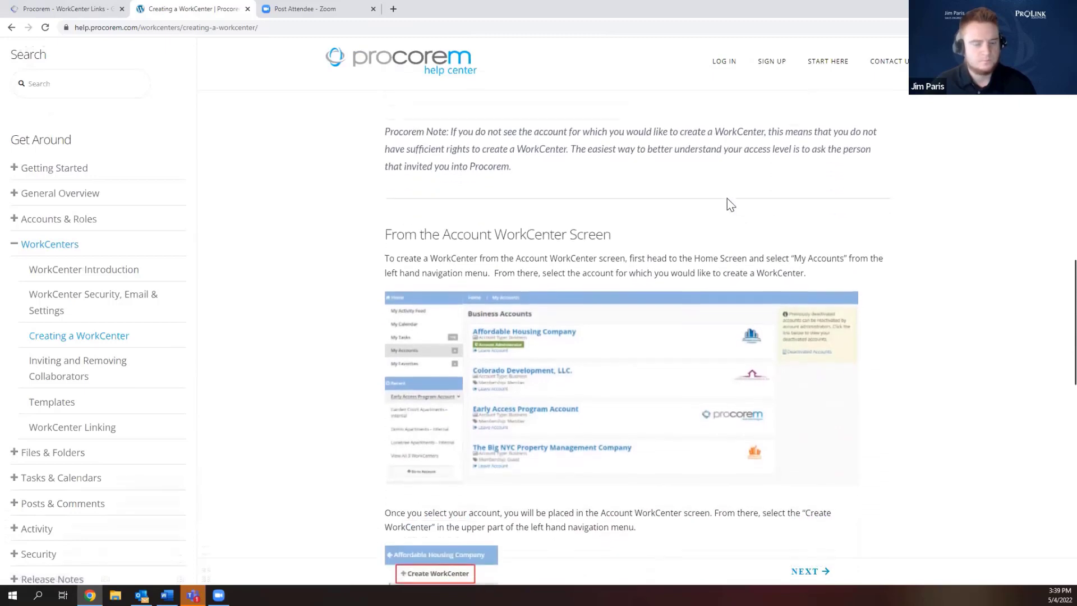
{"action": "scroll", "coordinate": [728, 198], "scroll_direction": "down", "scroll_amount": 5}
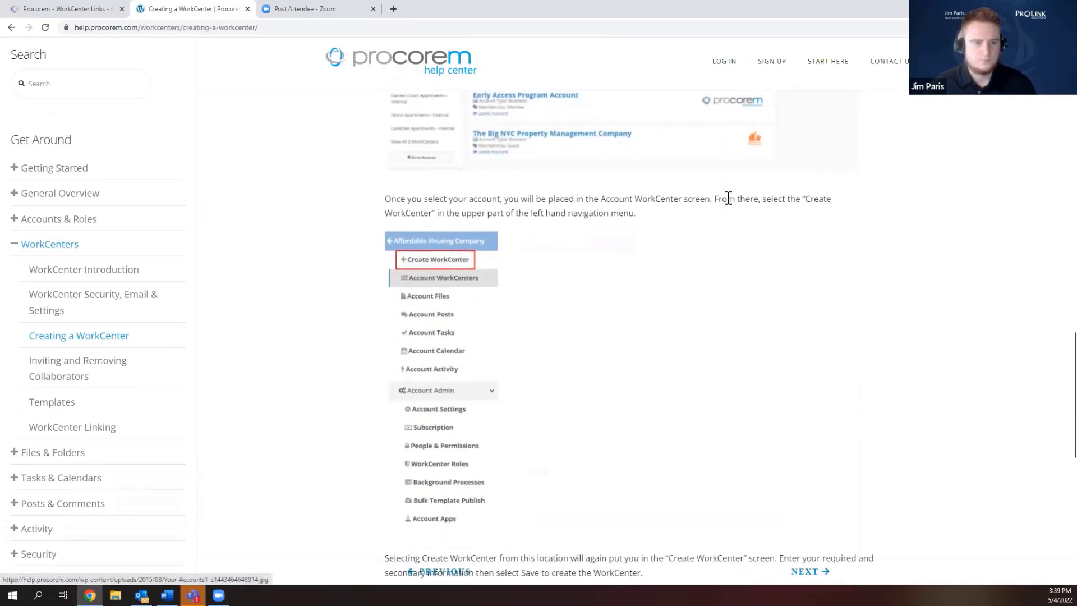
{"action": "scroll", "coordinate": [727, 197], "scroll_direction": "up", "scroll_amount": 4}
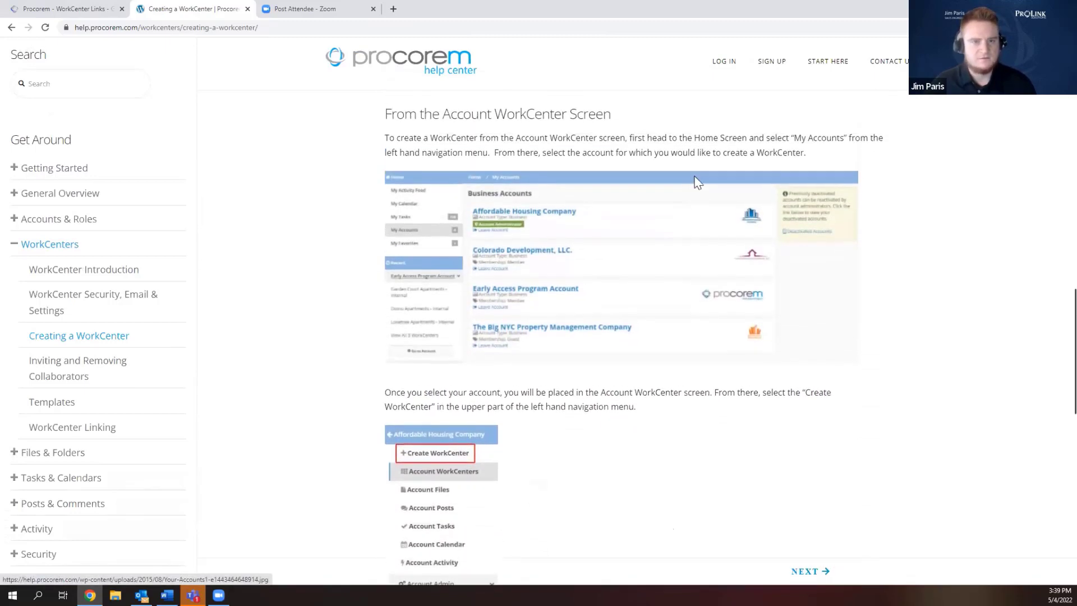
{"action": "scroll", "coordinate": [697, 175], "scroll_direction": "up", "scroll_amount": 7}
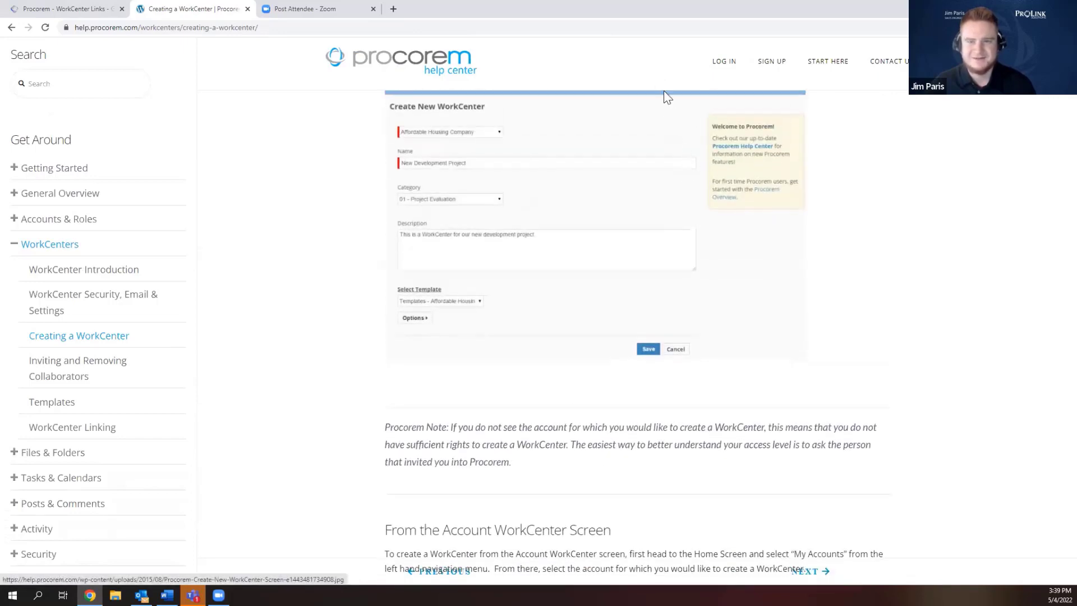
{"action": "left_click", "coordinate": [624, 46]}
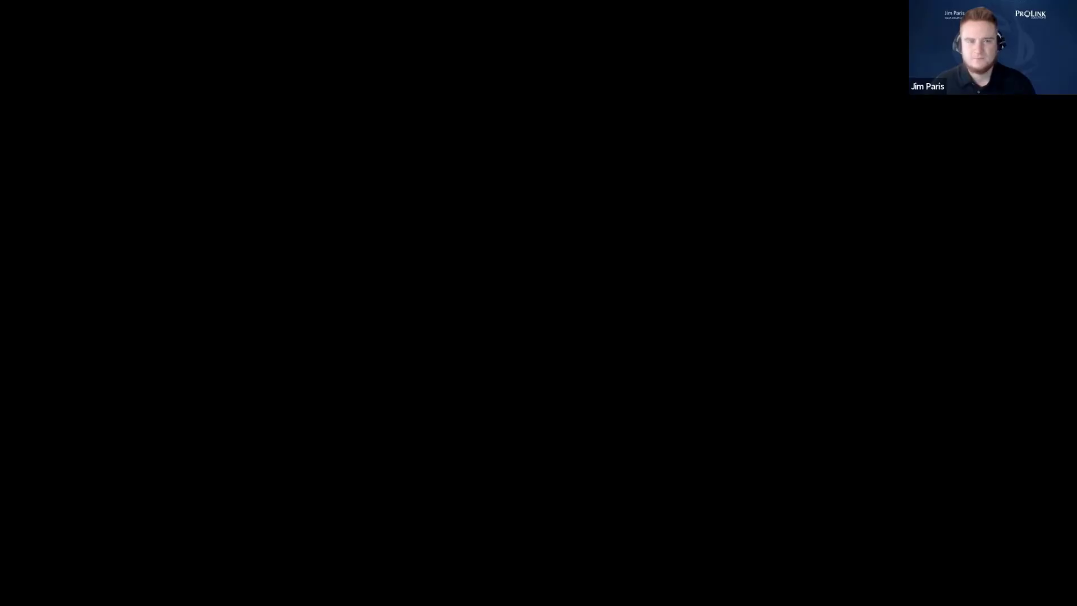